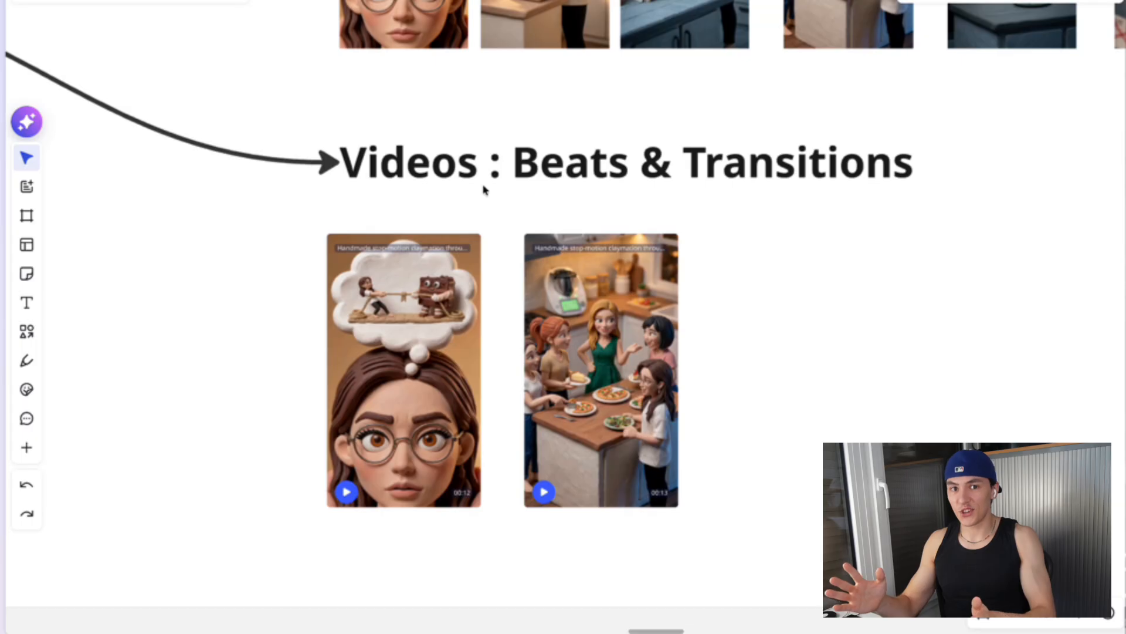
# Examine the two generated clips in the Videos: Beats & Transitions section of the board
pyautogui.hscroll(2, 547, 250)
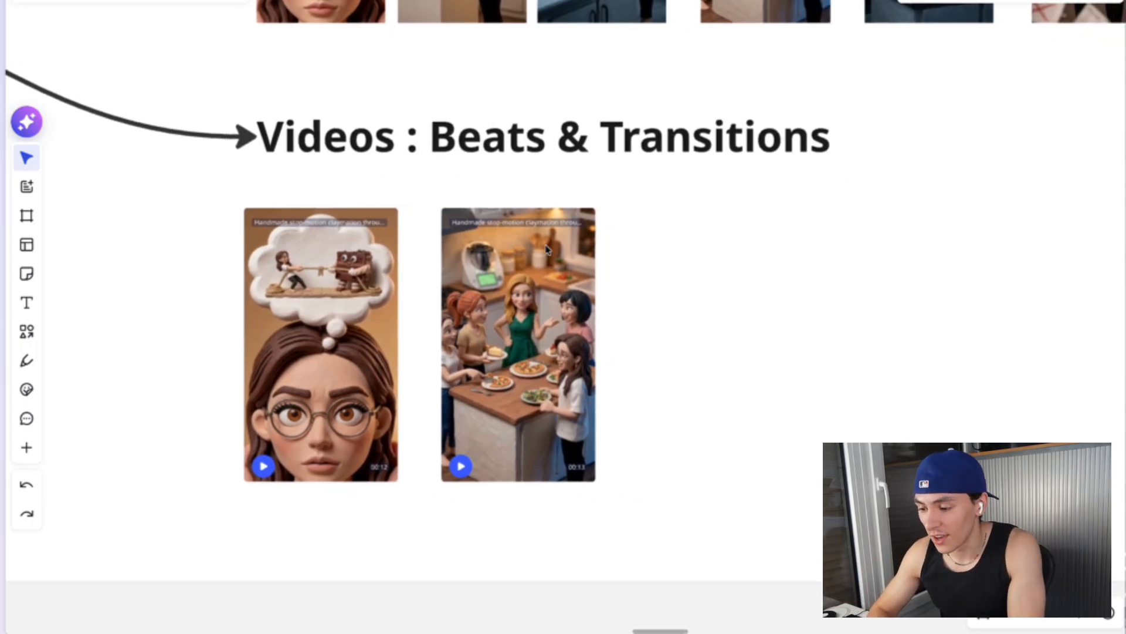
pyautogui.scroll(-3, 547, 249)
pyautogui.scroll(4, 547, 250)
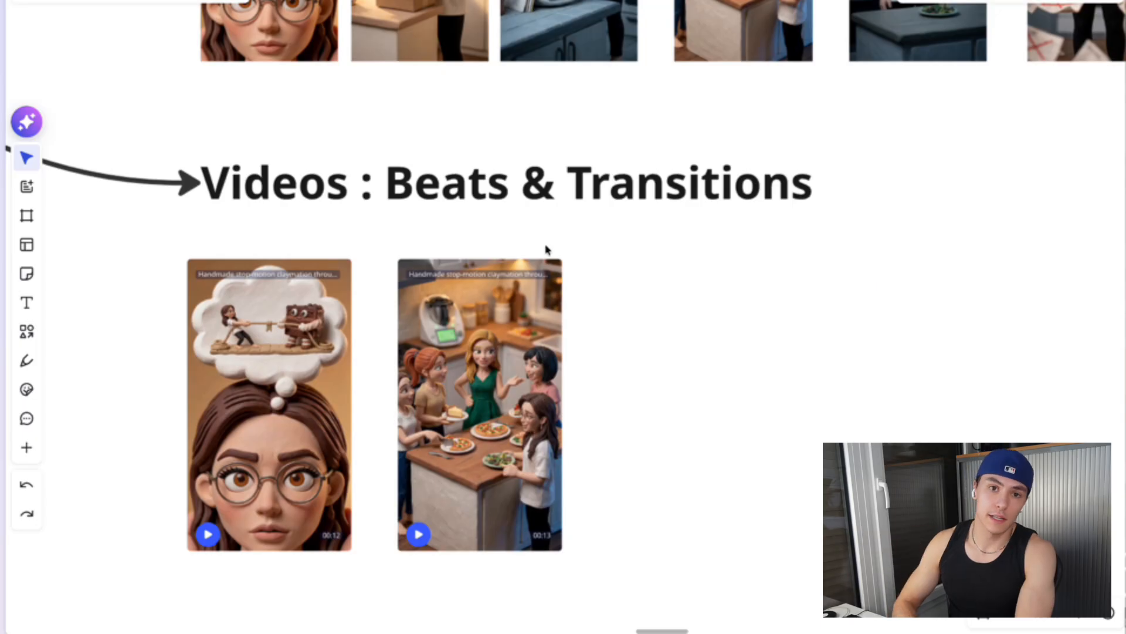
pyautogui.scroll(-1, 546, 250)
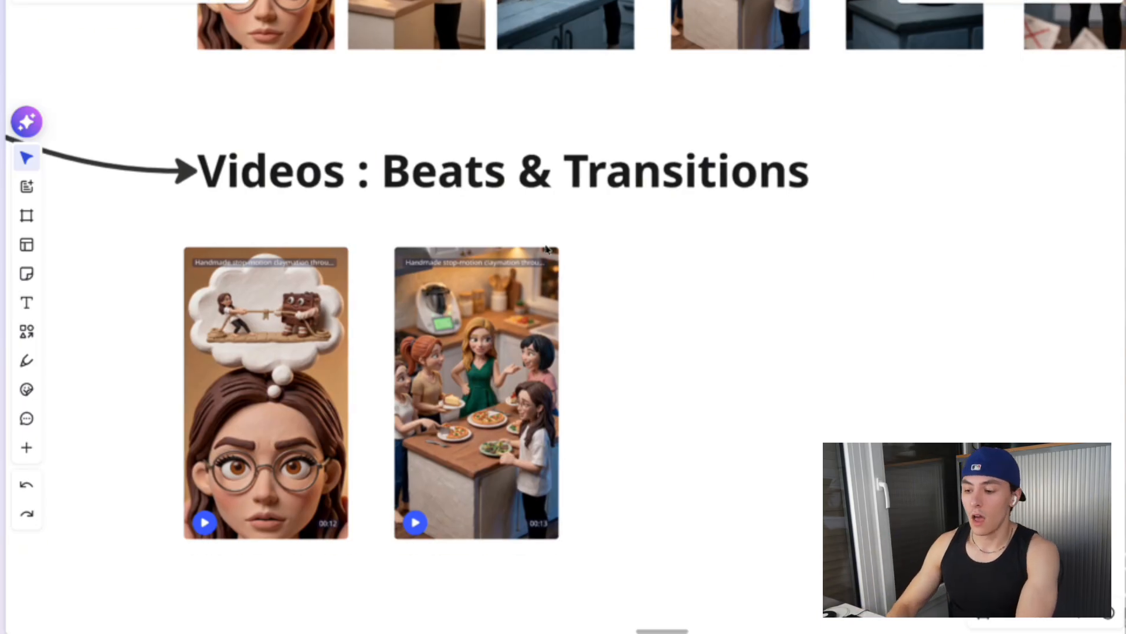
pyautogui.scroll(-3, 656, 228)
pyautogui.scroll(4, 656, 228)
pyautogui.scroll(-2, 656, 228)
pyautogui.scroll(1, 656, 229)
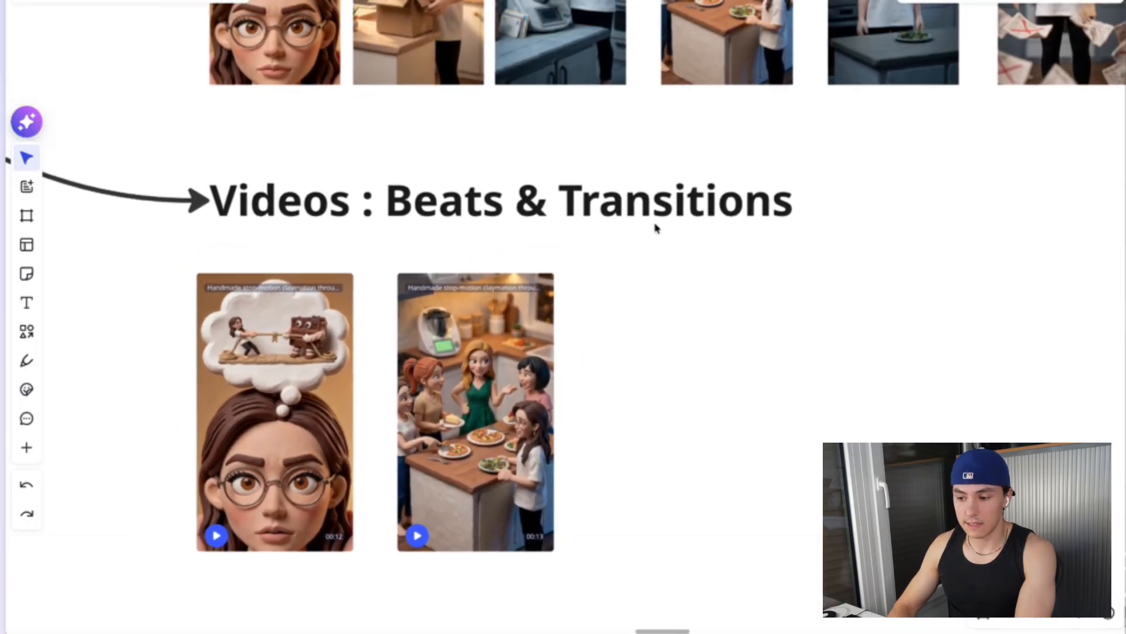
pyautogui.scroll(5, 656, 228)
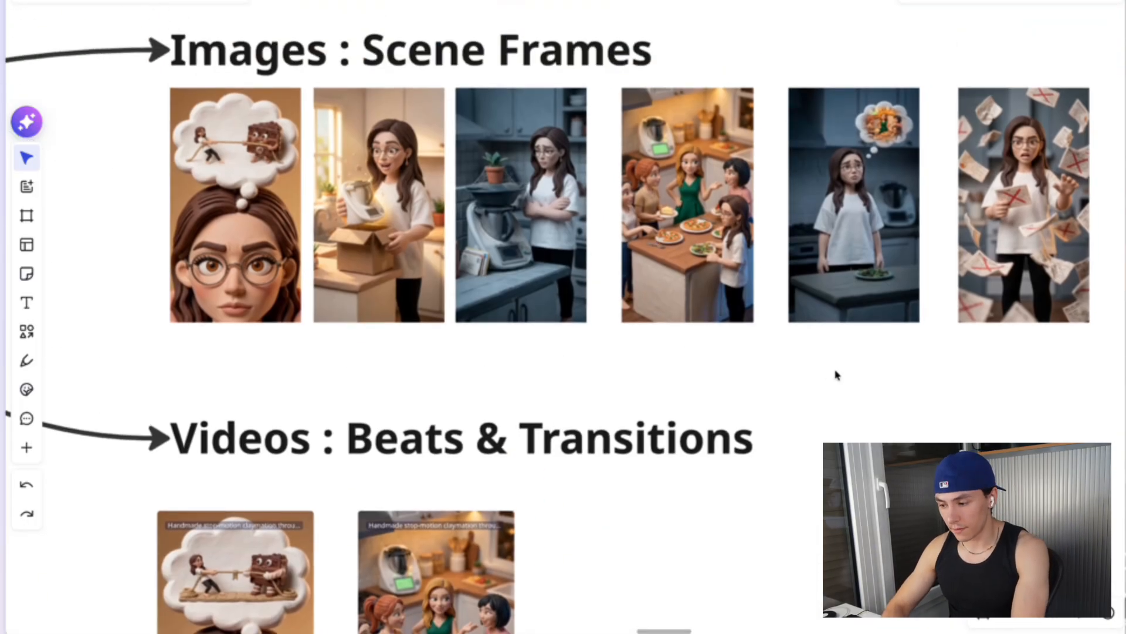
# Marquee-select the scene frame images, then switch from the board to the chat workspace
pyautogui.moveTo(836, 374); pyautogui.dragTo(254, 171)
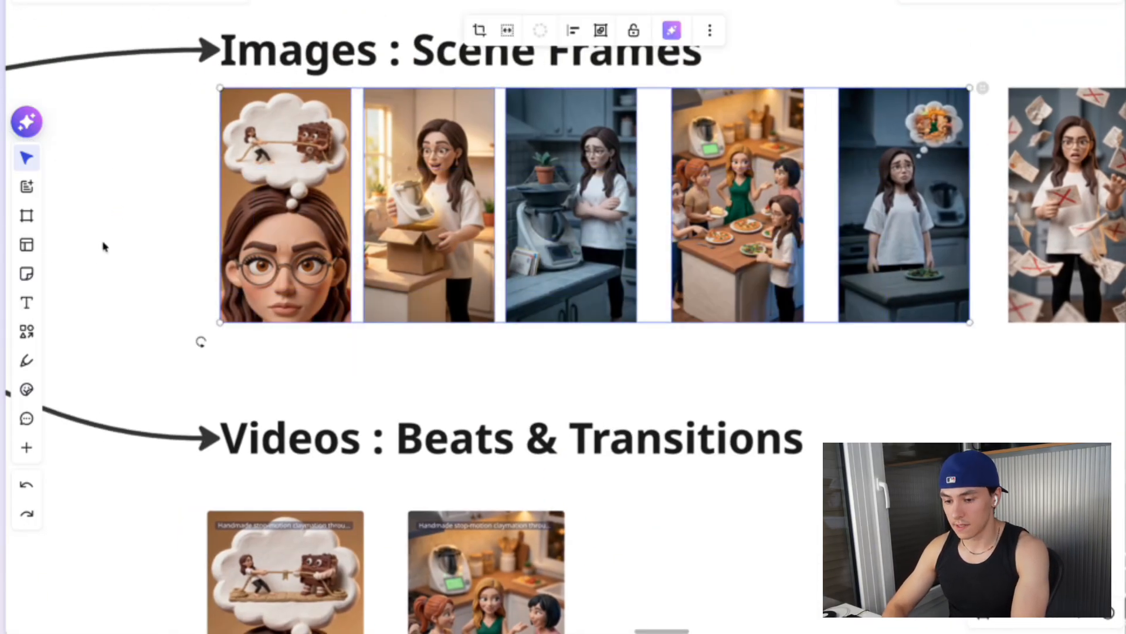
pyautogui.click(125, 209)
pyautogui.press('super+s')
pyautogui.click(82, 229)
pyautogui.press('super+s')
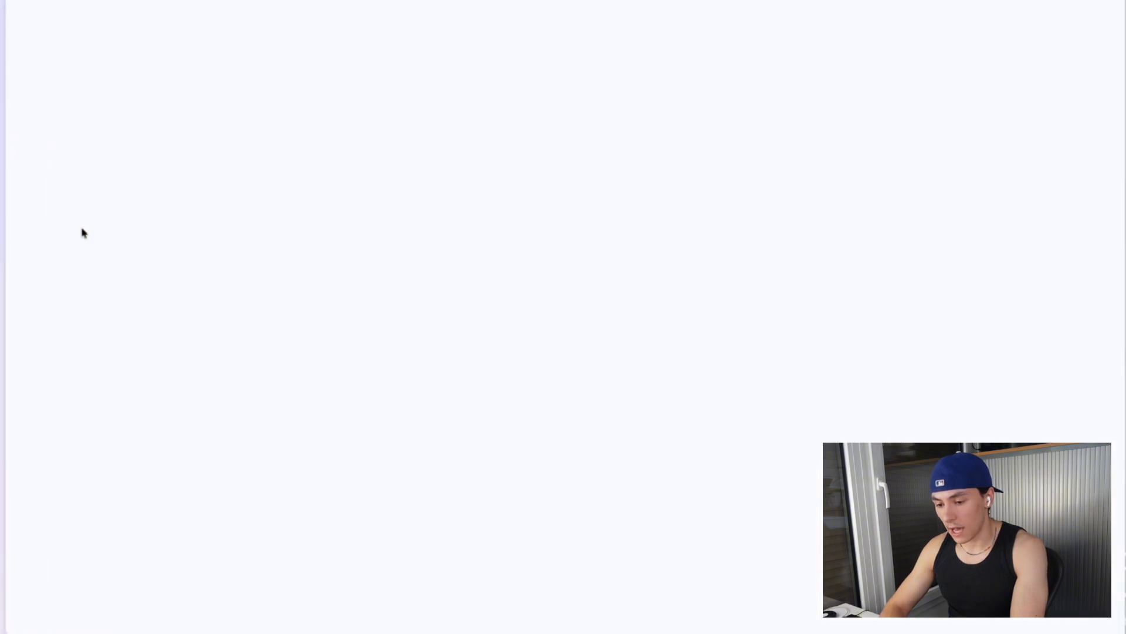
# Scroll through the chat history to review the Create video prompt and its generated hook clip
pyautogui.scroll(15, 559, 380)
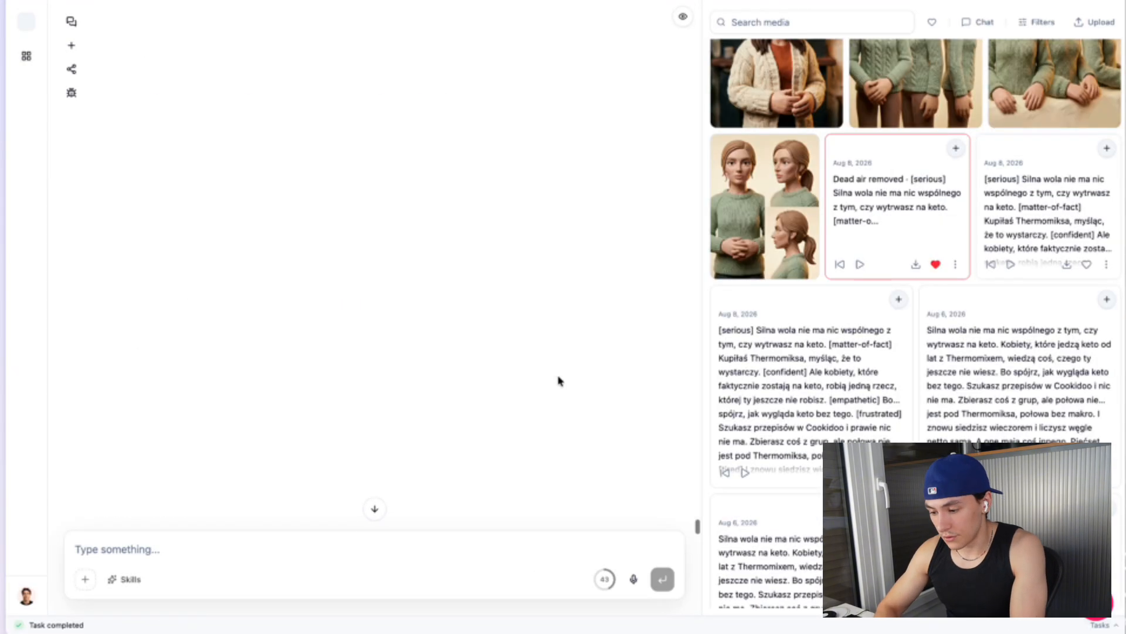
pyautogui.moveTo(696, 504); pyautogui.dragTo(683, 343)
pyautogui.scroll(-5, 682, 343)
pyautogui.scroll(5, 689, 335)
pyautogui.scroll(8, 430, 411)
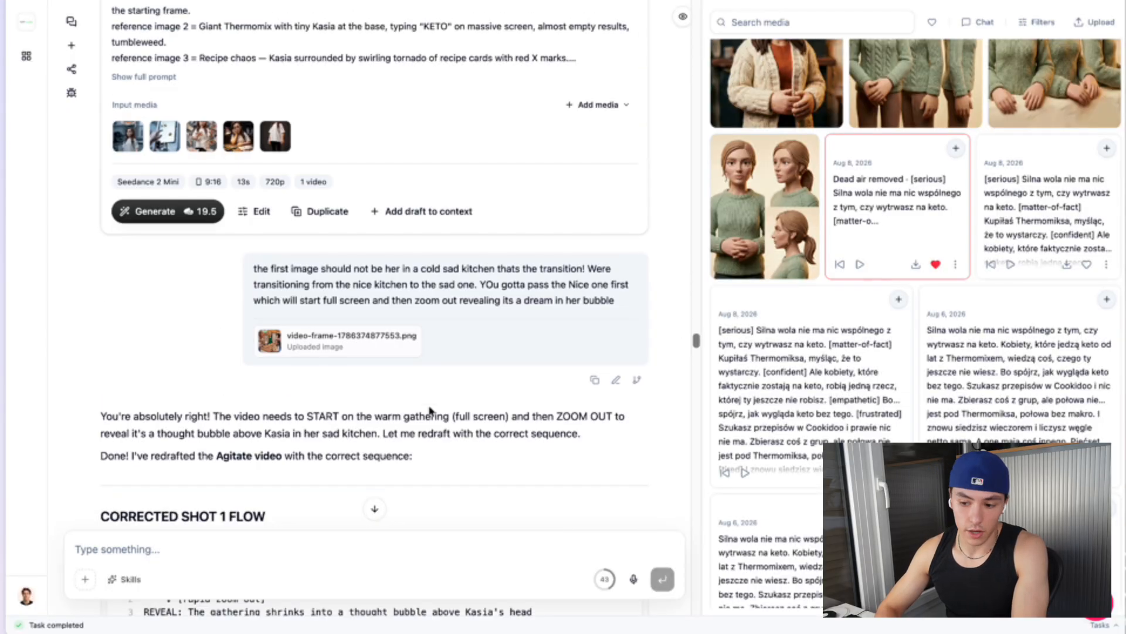
pyautogui.scroll(-15, 430, 410)
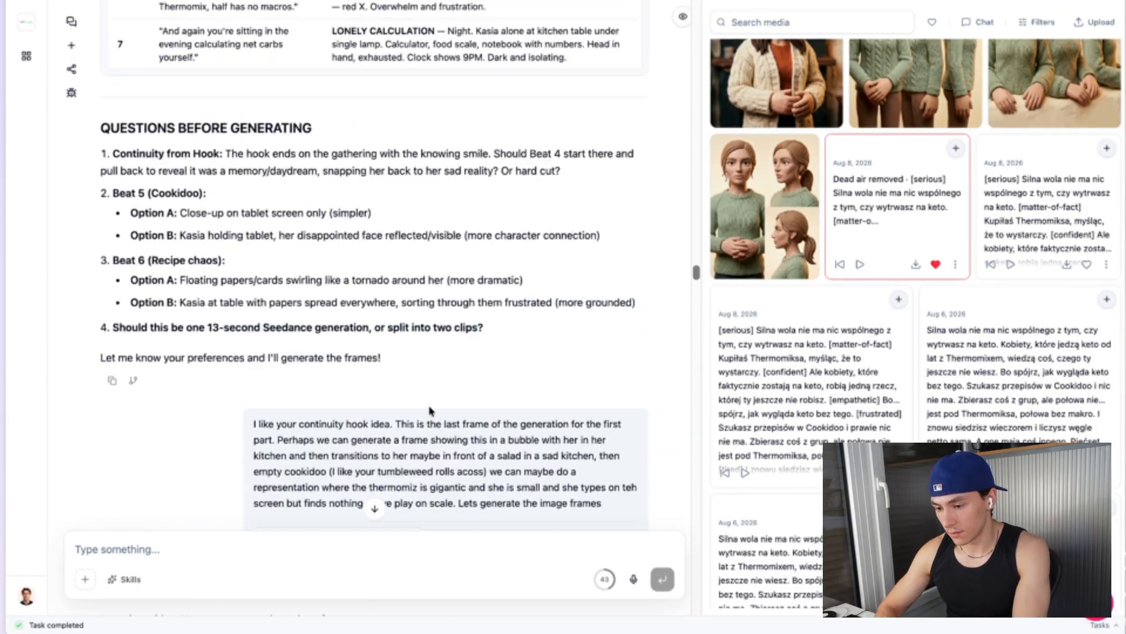
pyautogui.scroll(4, 430, 411)
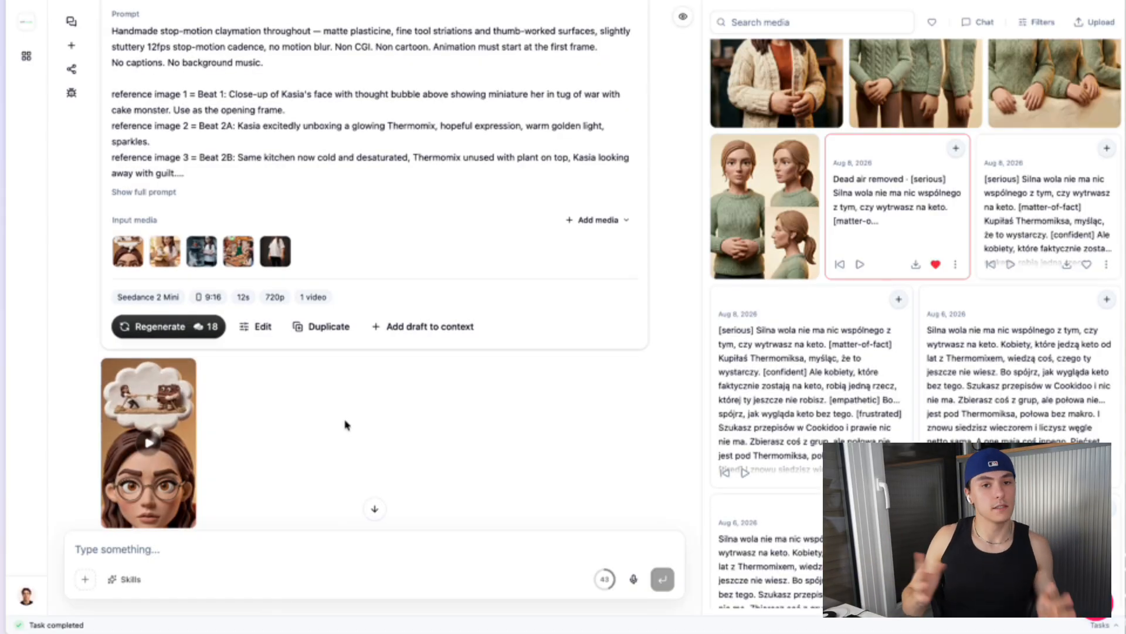
pyautogui.scroll(1, 345, 423)
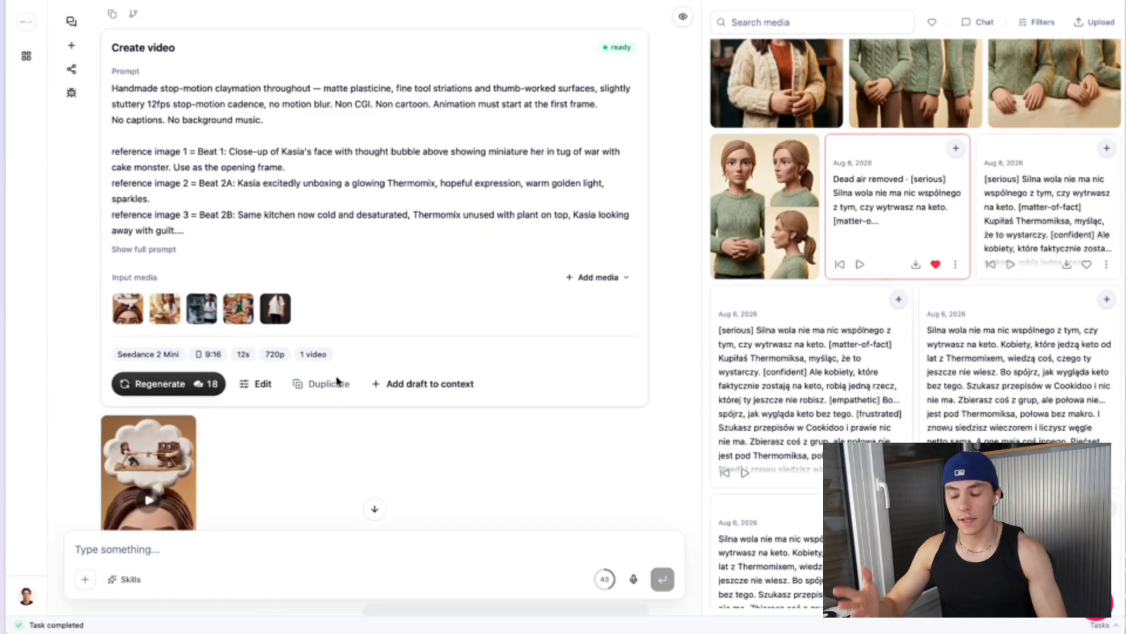
pyautogui.scroll(3, 329, 354)
pyautogui.scroll(-4, 329, 354)
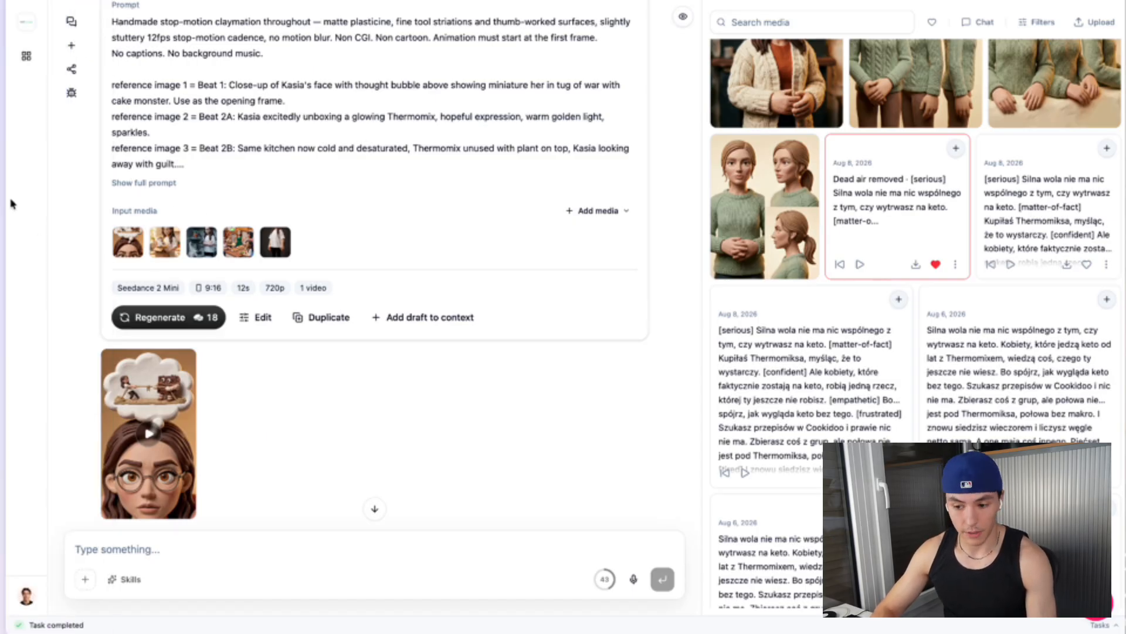
# Return to the board and review the Images: Scene Frames row and the Storyboard plan
pyautogui.moveTo(6, 206)
pyautogui.click(94, 187)
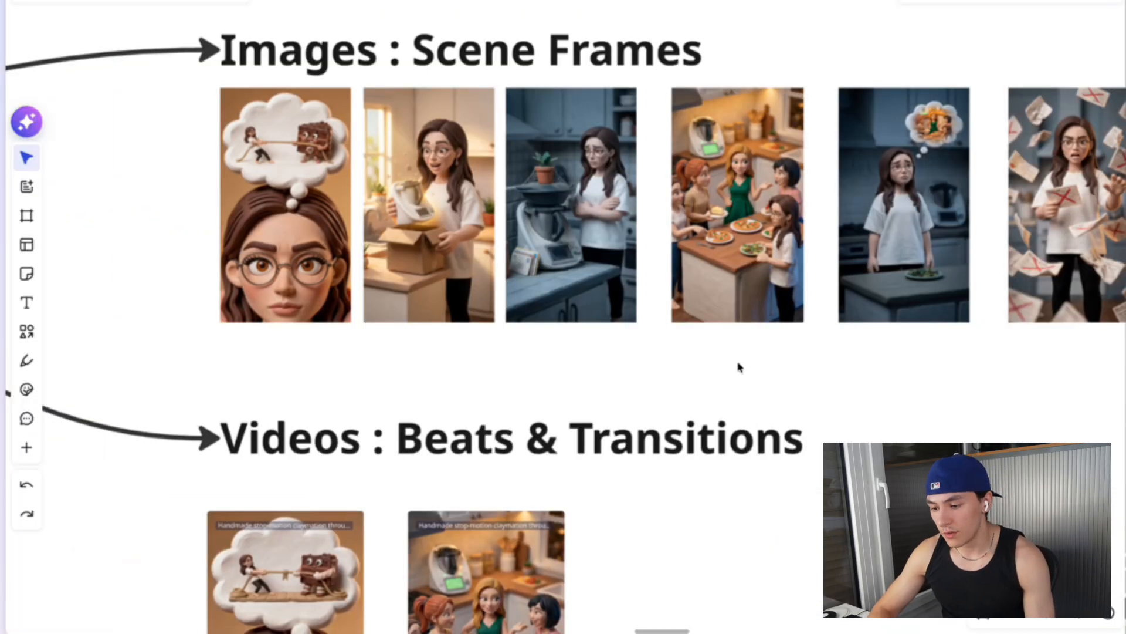
pyautogui.scroll(-2, 739, 367)
pyautogui.moveTo(225, 135); pyautogui.dragTo(751, 261)
pyautogui.scroll(5, 751, 262)
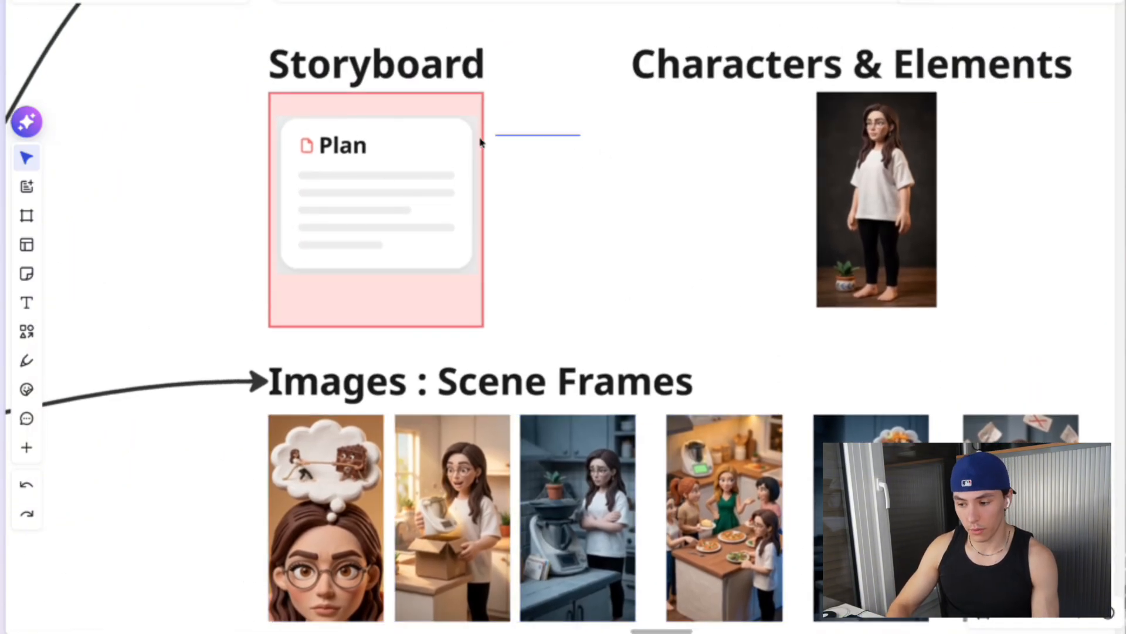
pyautogui.click(314, 244)
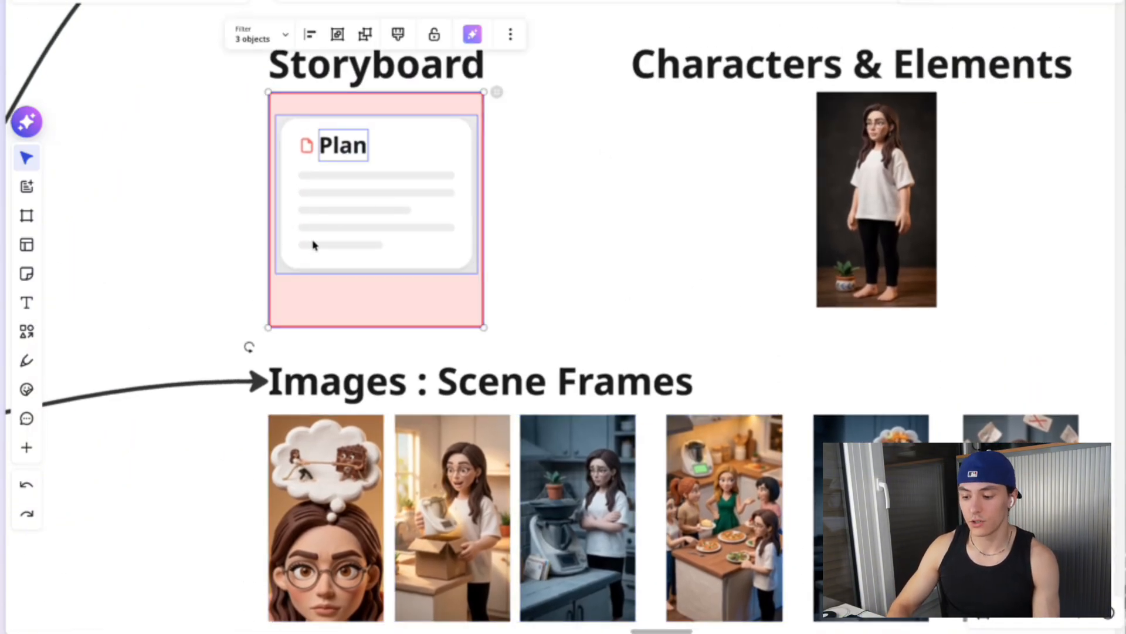
# Switch back to the chat and review the Create video card's settings and input media
pyautogui.scroll(-4, 314, 244)
pyautogui.moveTo(3, 252)
pyautogui.click(86, 251)
pyautogui.scroll(2, 482, 372)
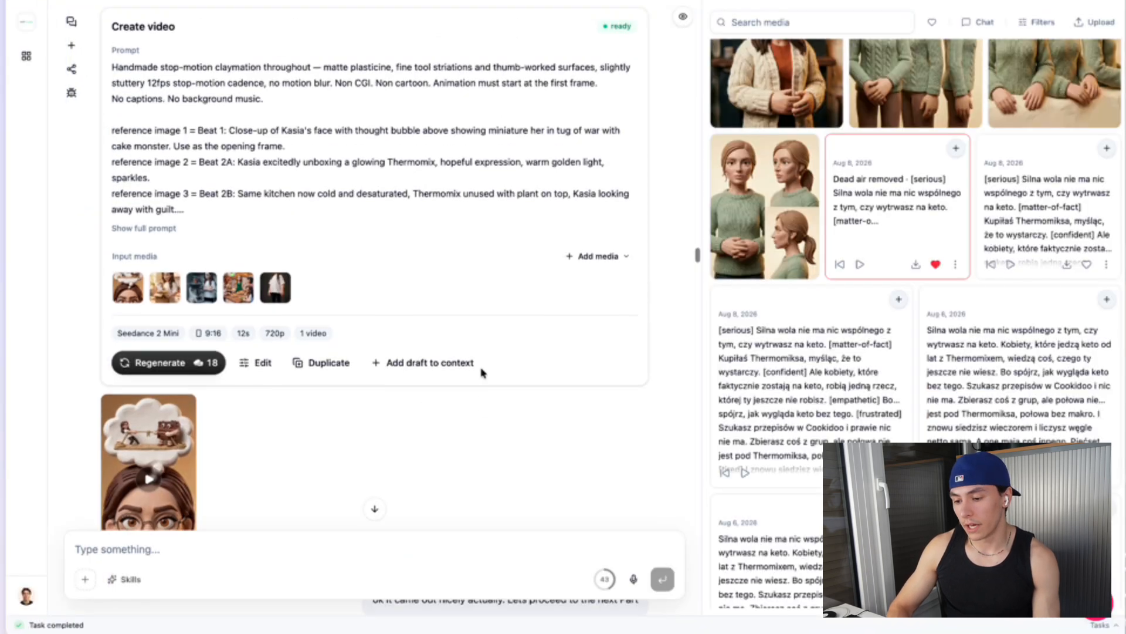
pyautogui.scroll(-1, 482, 373)
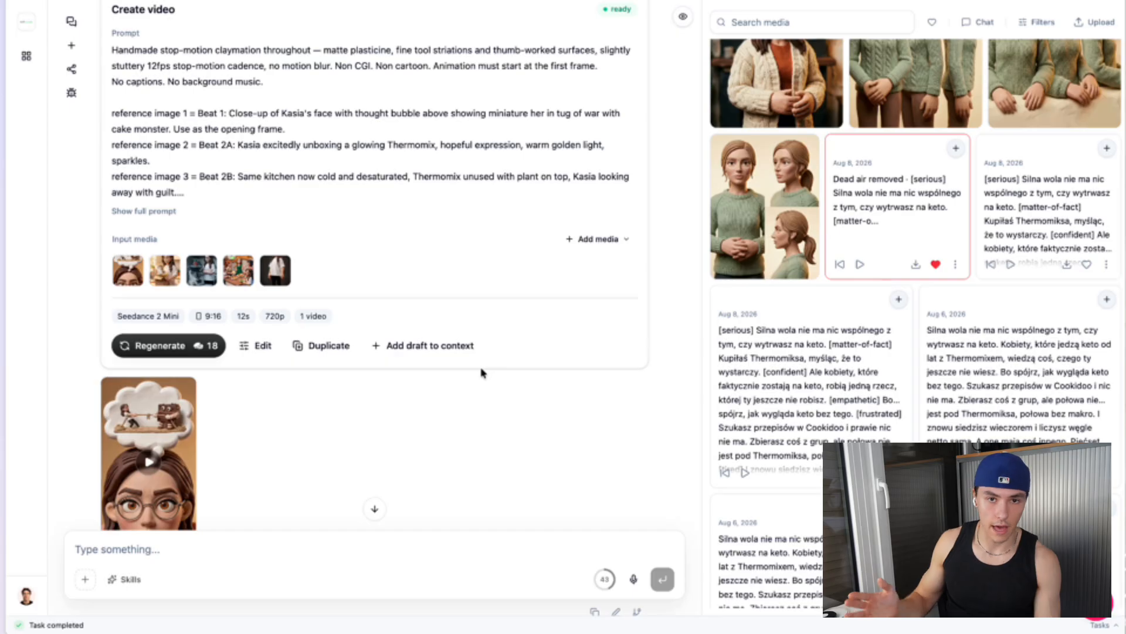
pyautogui.scroll(-2, 481, 373)
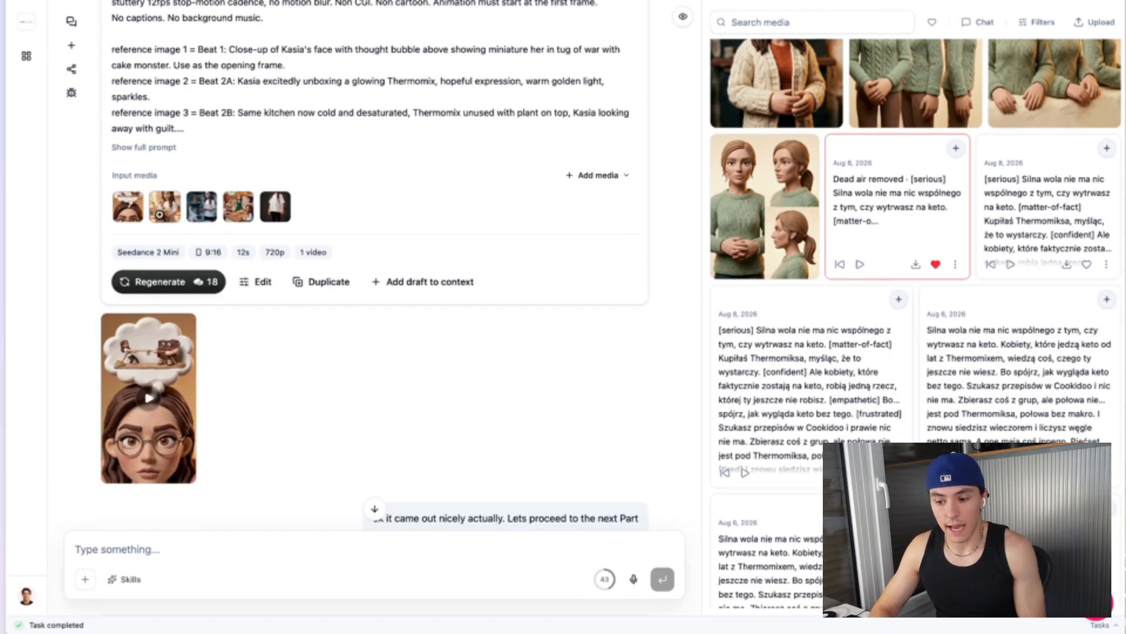
# Open one of the card's input media thumbnails, close it, and scroll to the generated clip
pyautogui.click(161, 218)
pyautogui.press('Escape')
pyautogui.scroll(3, 391, 91)
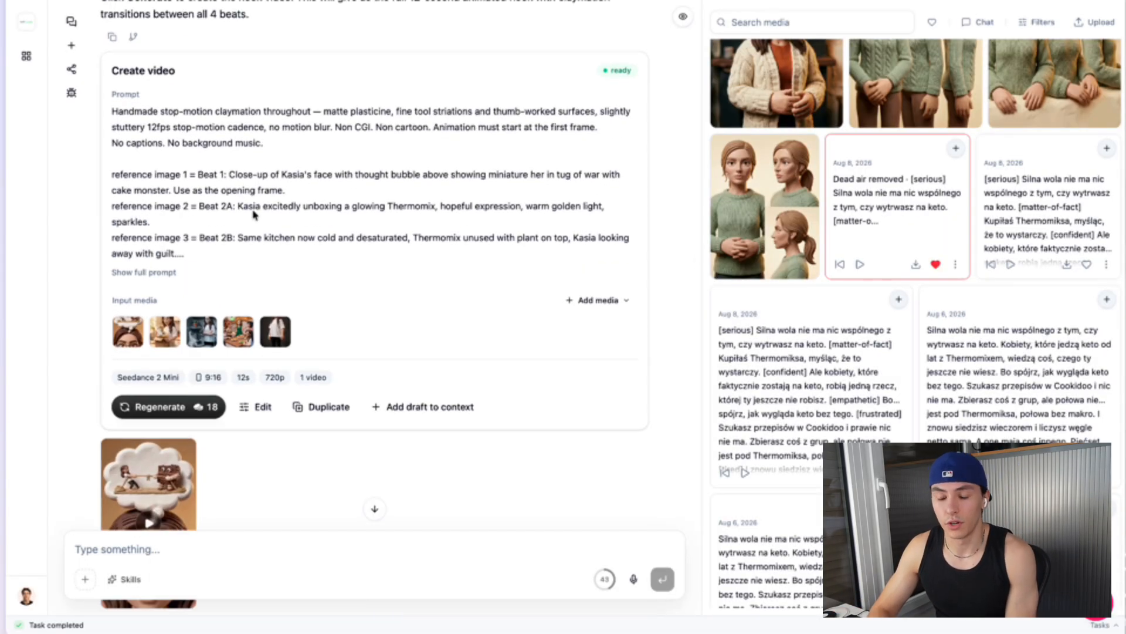
pyautogui.scroll(10, 253, 215)
pyautogui.scroll(-9, 252, 213)
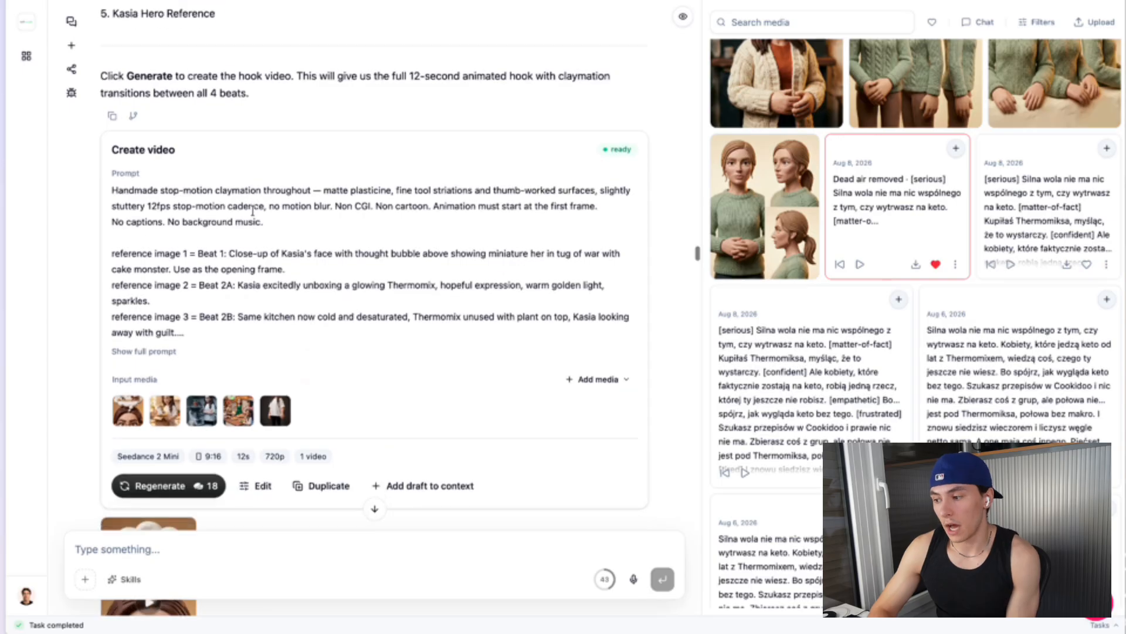
pyautogui.scroll(-12, 253, 211)
pyautogui.scroll(1, 255, 216)
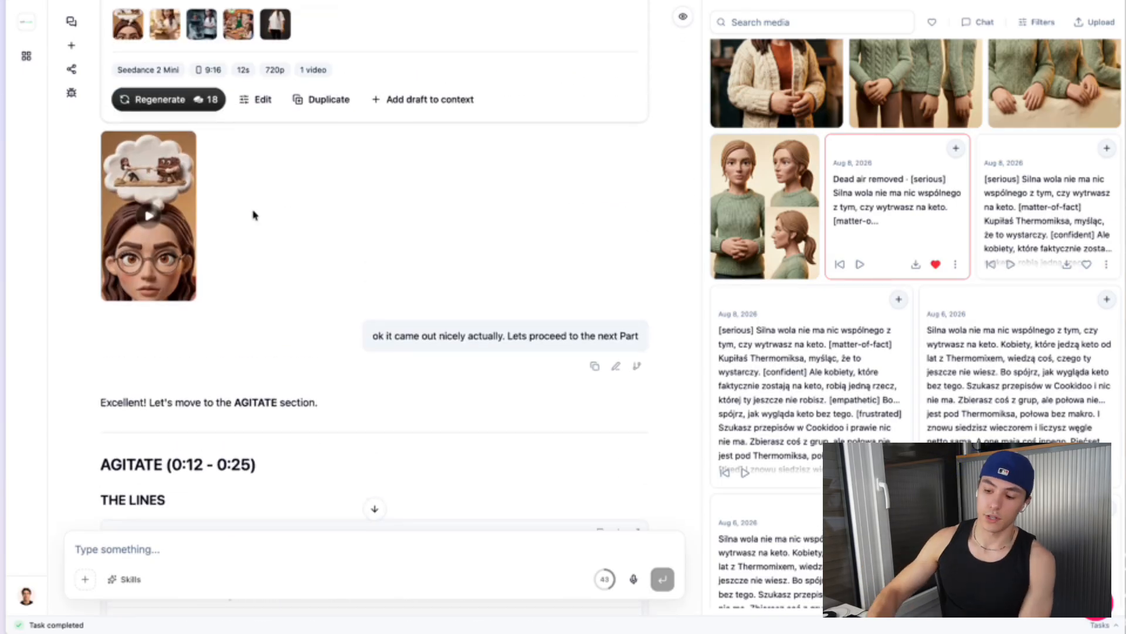
# Open the generated hook video in the media preview to inspect it, then close the preview
pyautogui.click(176, 219)
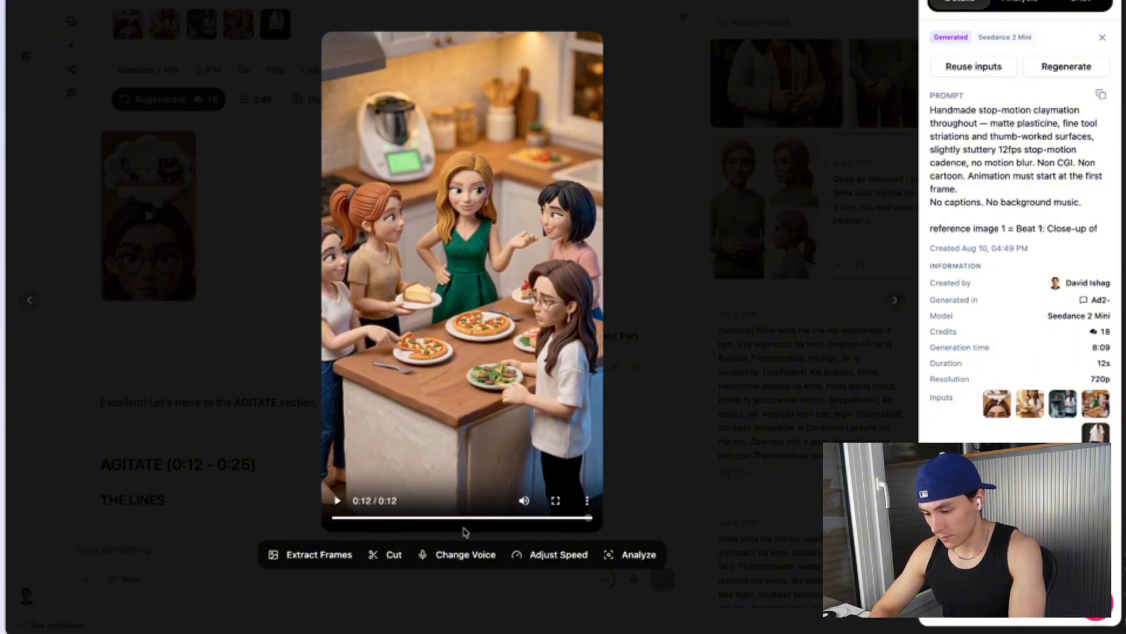
pyautogui.moveTo(465, 530); pyautogui.dragTo(270, 423)
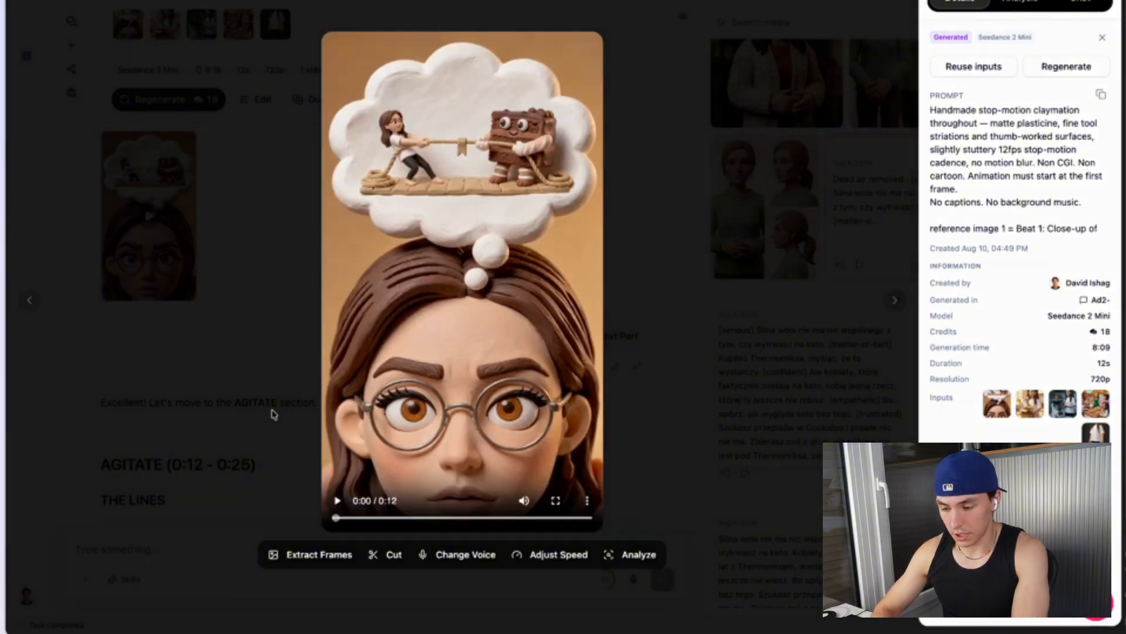
pyautogui.click(272, 414)
# Return to the board and compare the clips in the Videos section with the scene frames
pyautogui.click(80, 156)
pyautogui.scroll(-4, 484, 380)
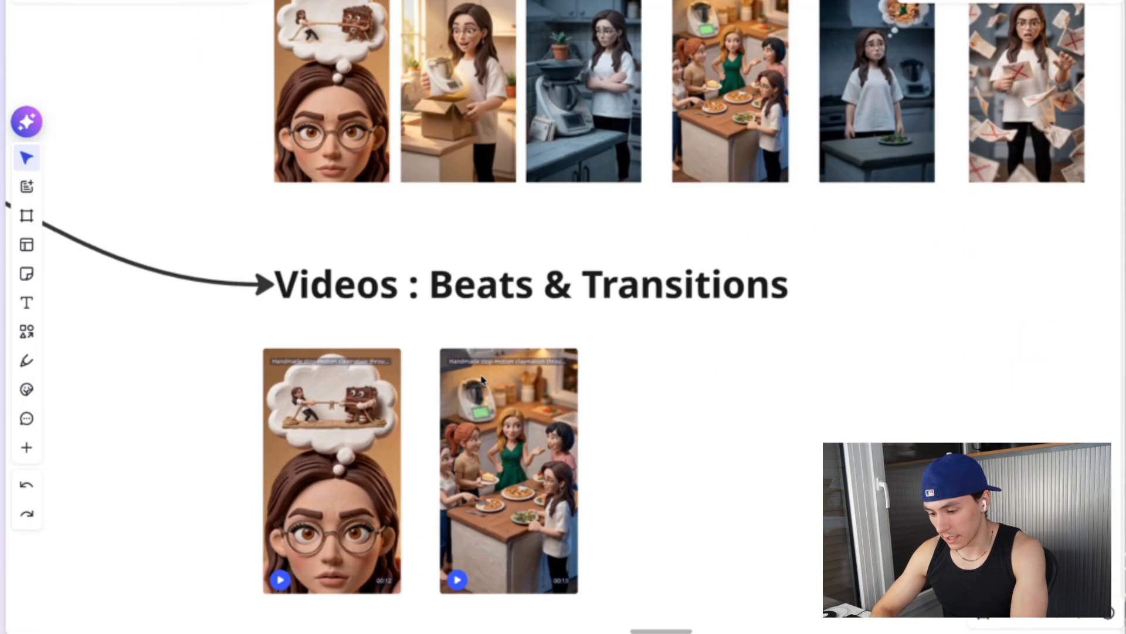
pyautogui.scroll(-5, 481, 380)
pyautogui.scroll(8, 482, 379)
pyautogui.scroll(-4, 482, 380)
pyautogui.scroll(2, 482, 380)
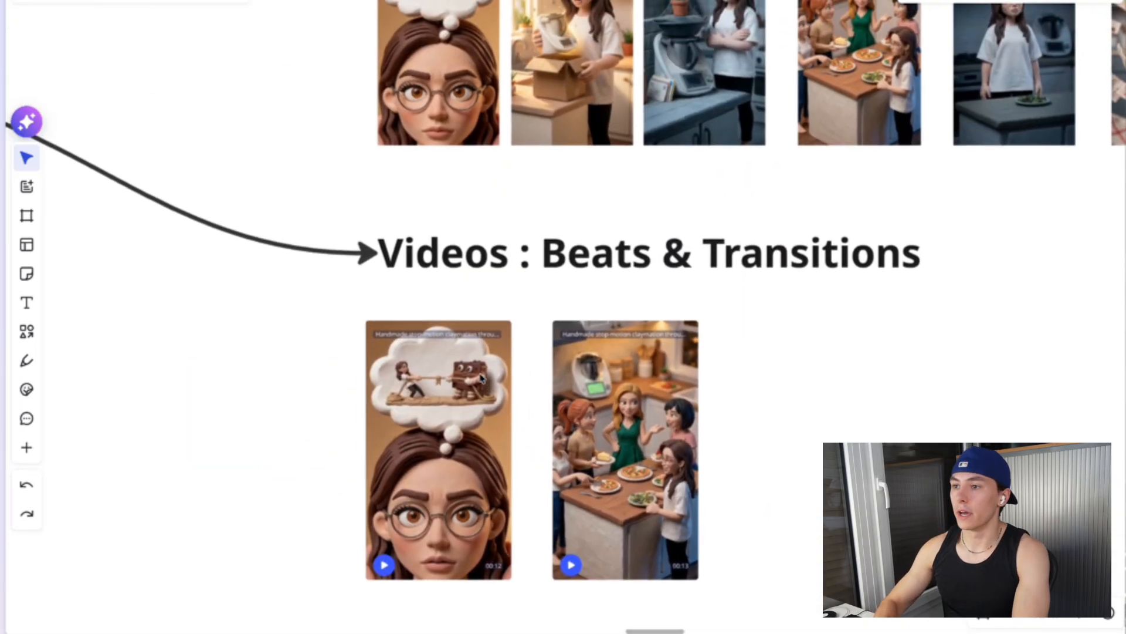
pyautogui.scroll(1, 482, 378)
pyautogui.scroll(-5, 480, 377)
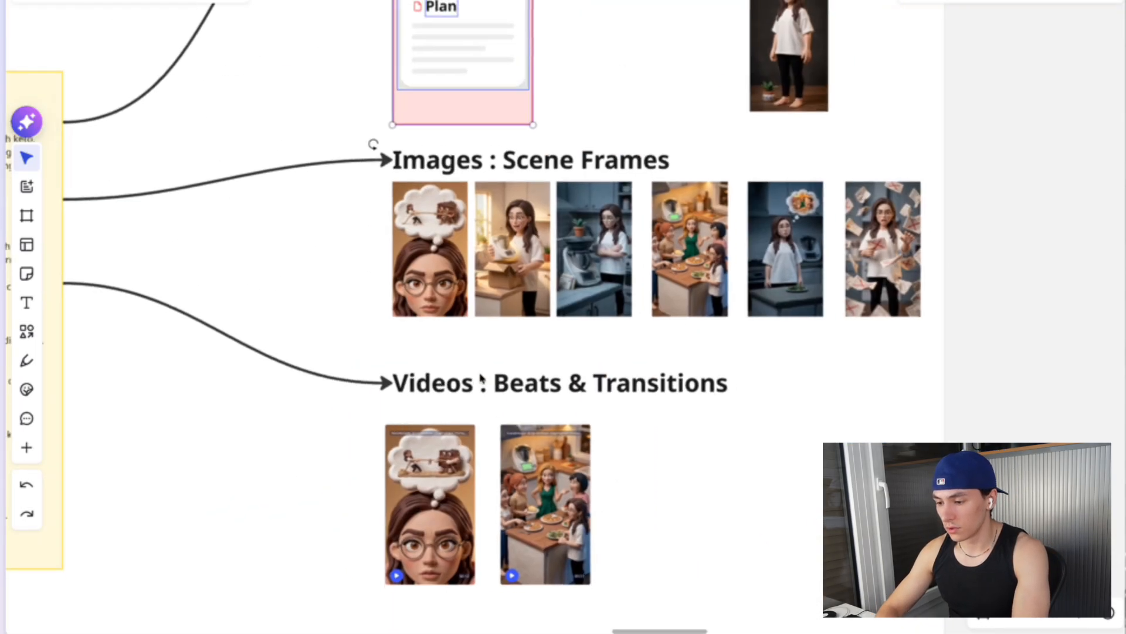
pyautogui.scroll(-2, 553, 397)
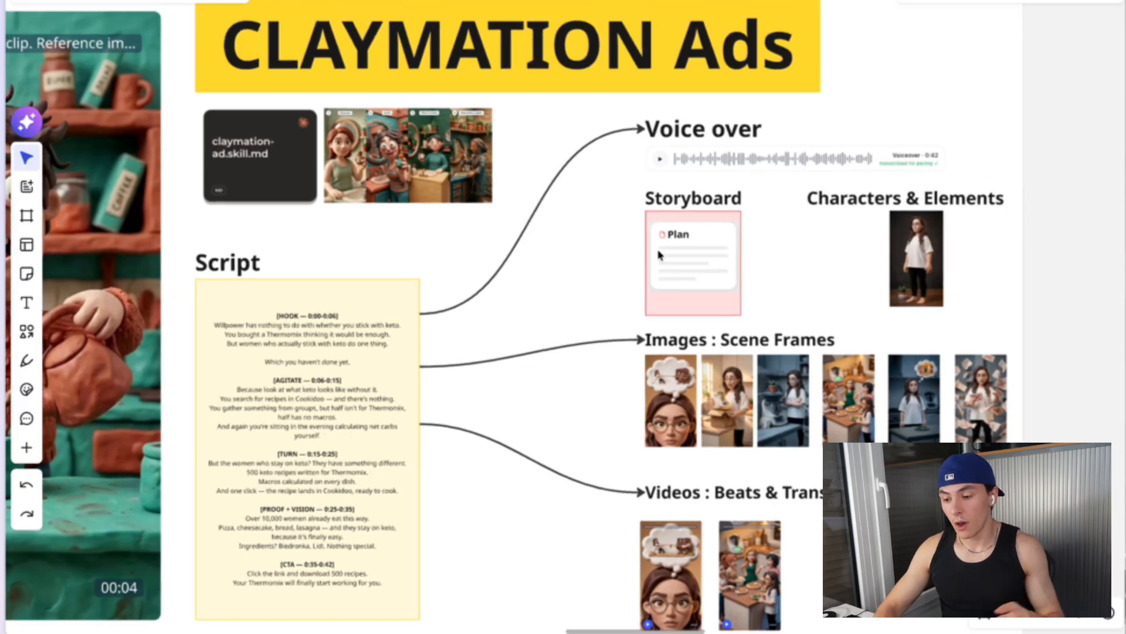
# Survey the whole CLAYMATION Ads board, selecting the Storyboard group and other sections to inspect them
pyautogui.scroll(3, 270, 163)
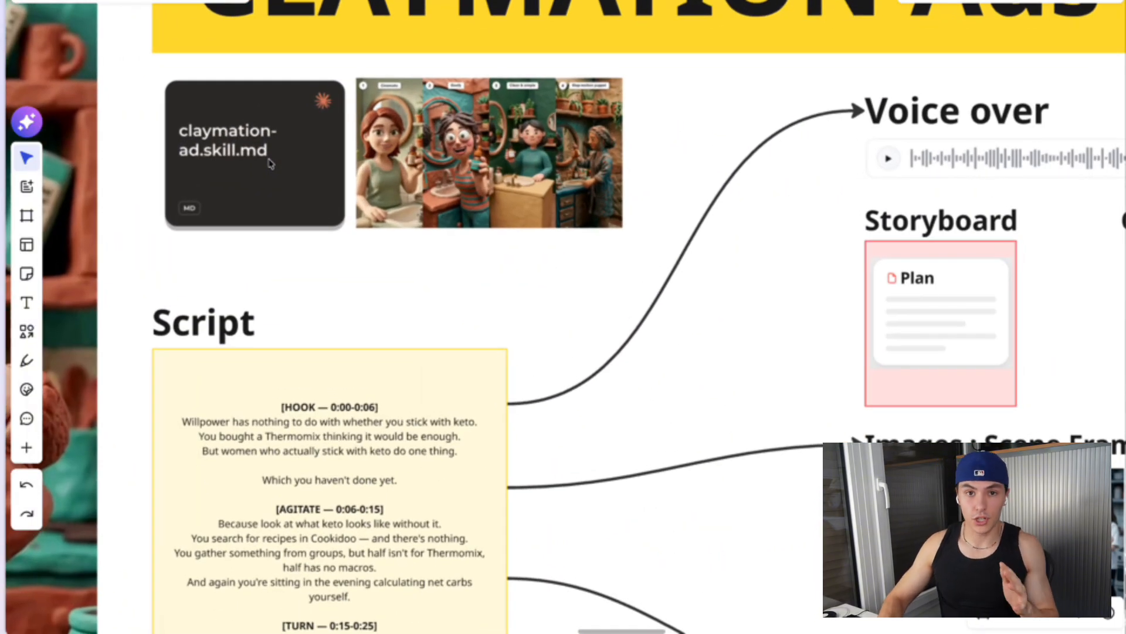
pyautogui.scroll(-5, 270, 163)
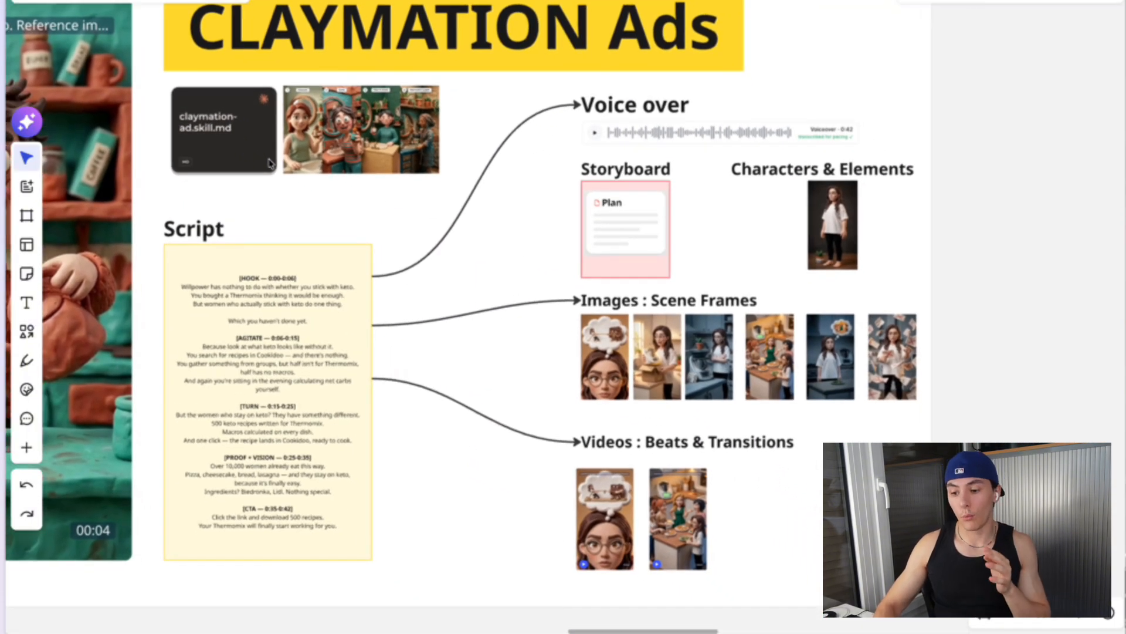
pyautogui.hscroll(3, 623, 171)
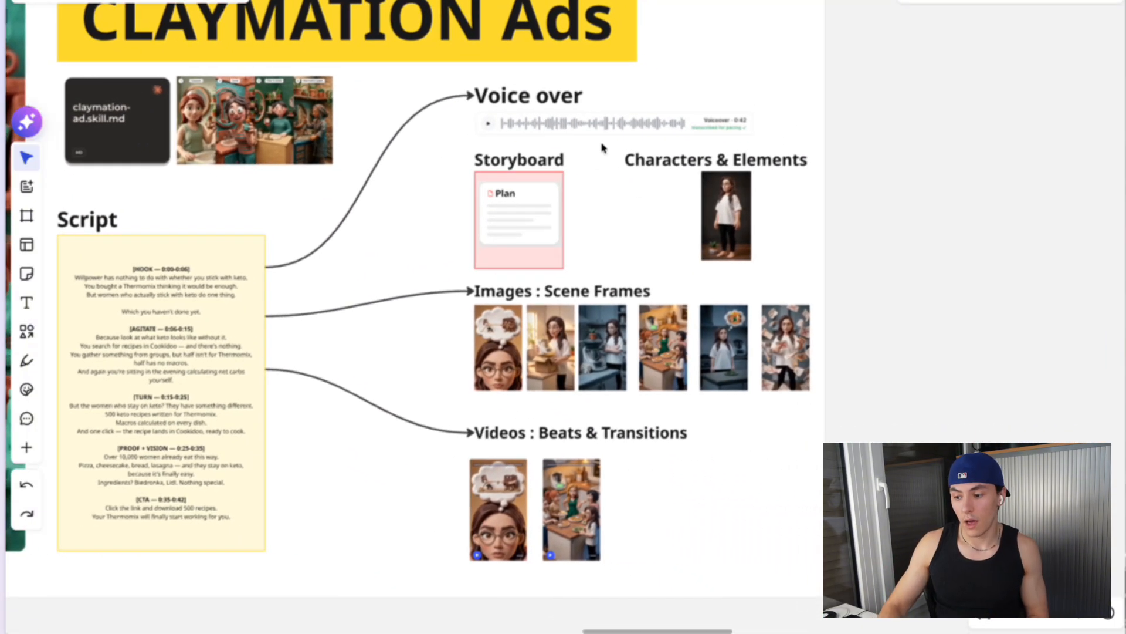
pyautogui.moveTo(591, 152); pyautogui.dragTo(470, 270)
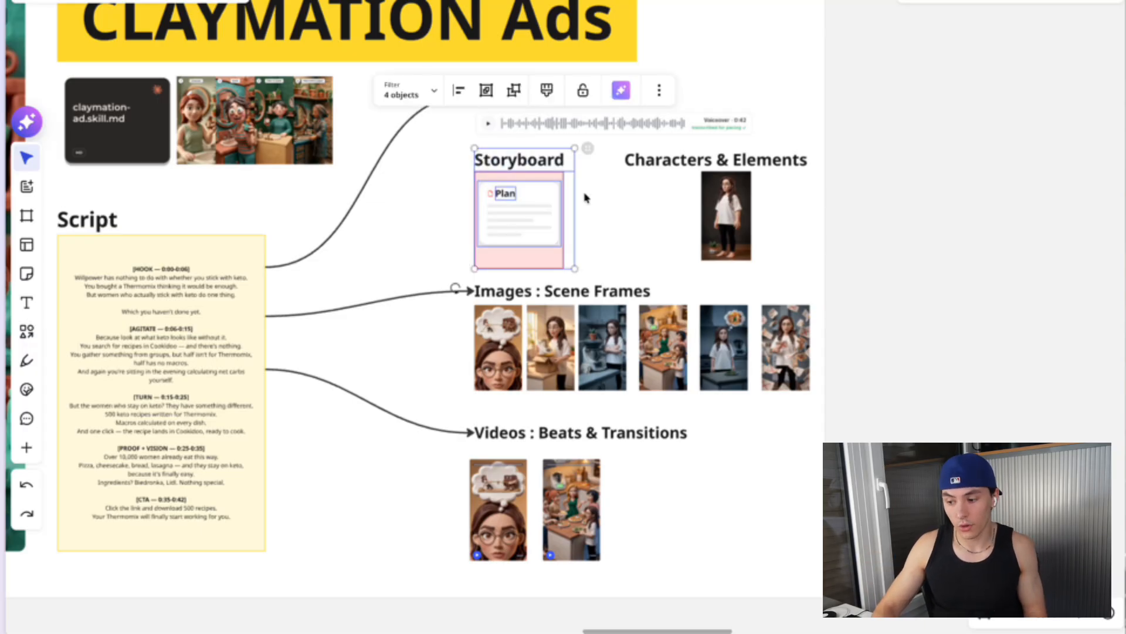
pyautogui.moveTo(600, 154); pyautogui.dragTo(588, 239)
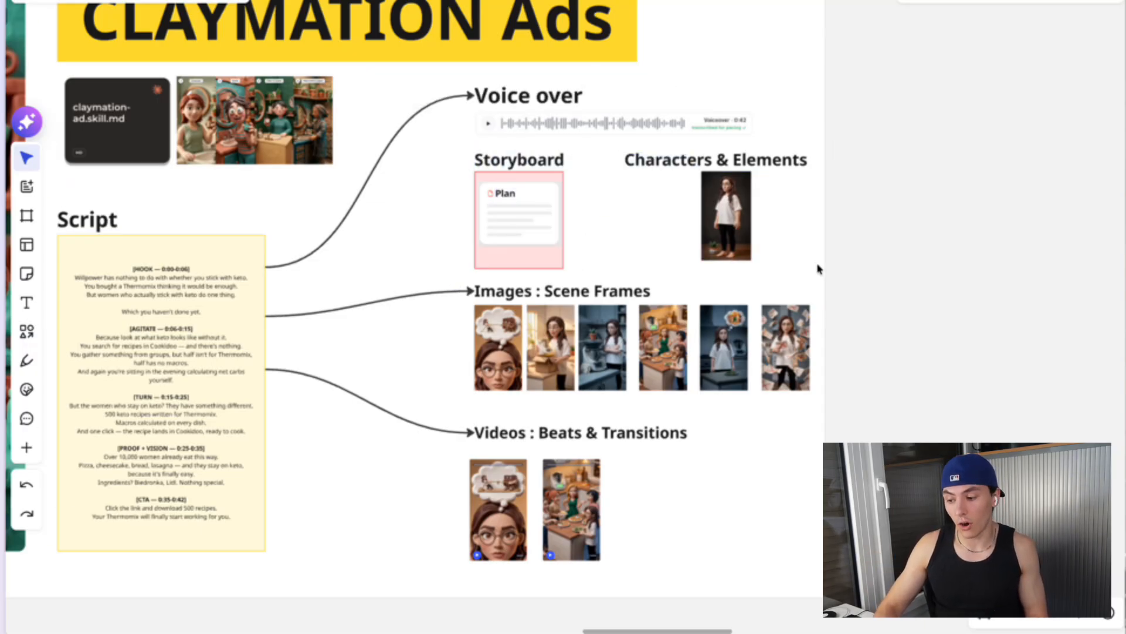
pyautogui.moveTo(819, 271); pyautogui.dragTo(245, 409)
pyautogui.click(708, 422)
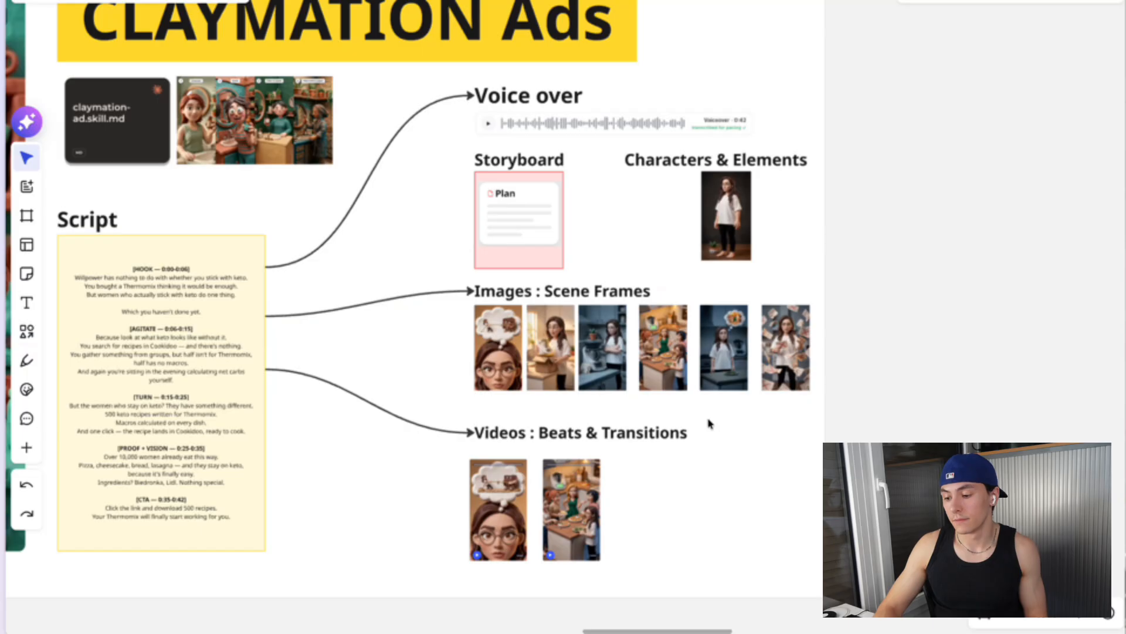
pyautogui.moveTo(737, 422); pyautogui.dragTo(440, 544)
pyautogui.click(754, 487)
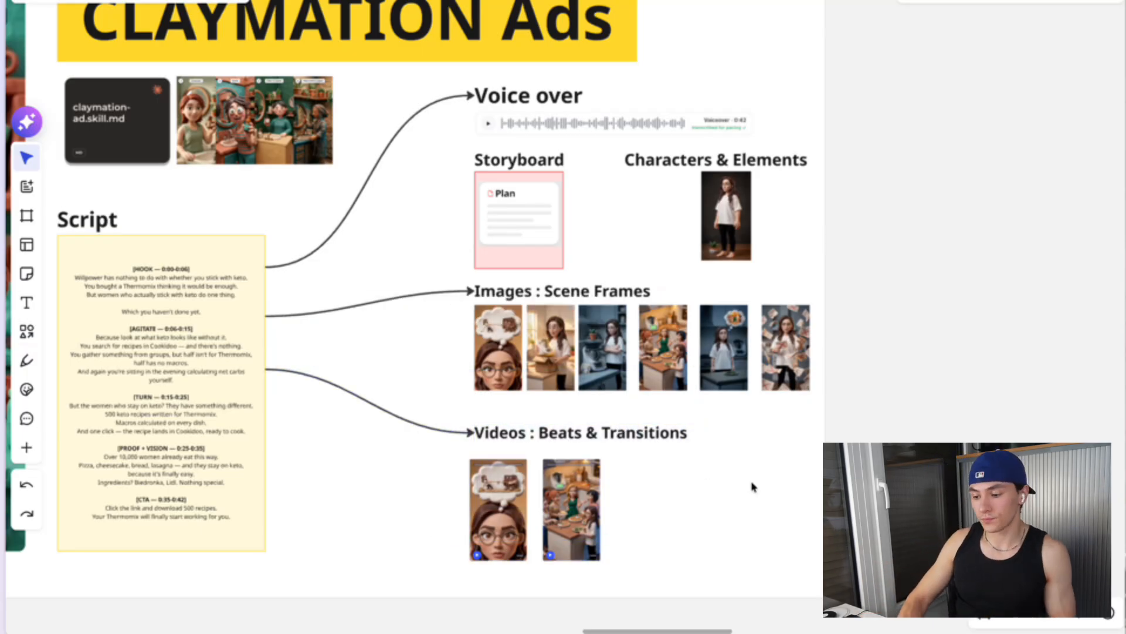
# Switch to the AI chat and scroll back through the conversation history to the earlier planning messages
pyautogui.moveTo(2, 246)
pyautogui.click(72, 240)
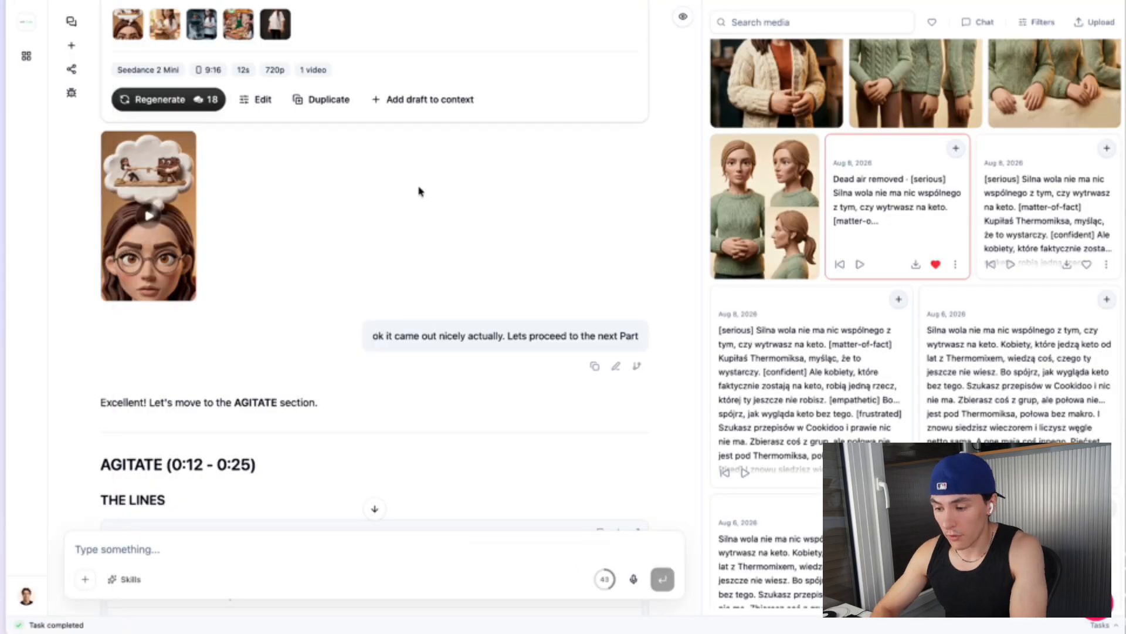
pyautogui.scroll(10, 373, 74)
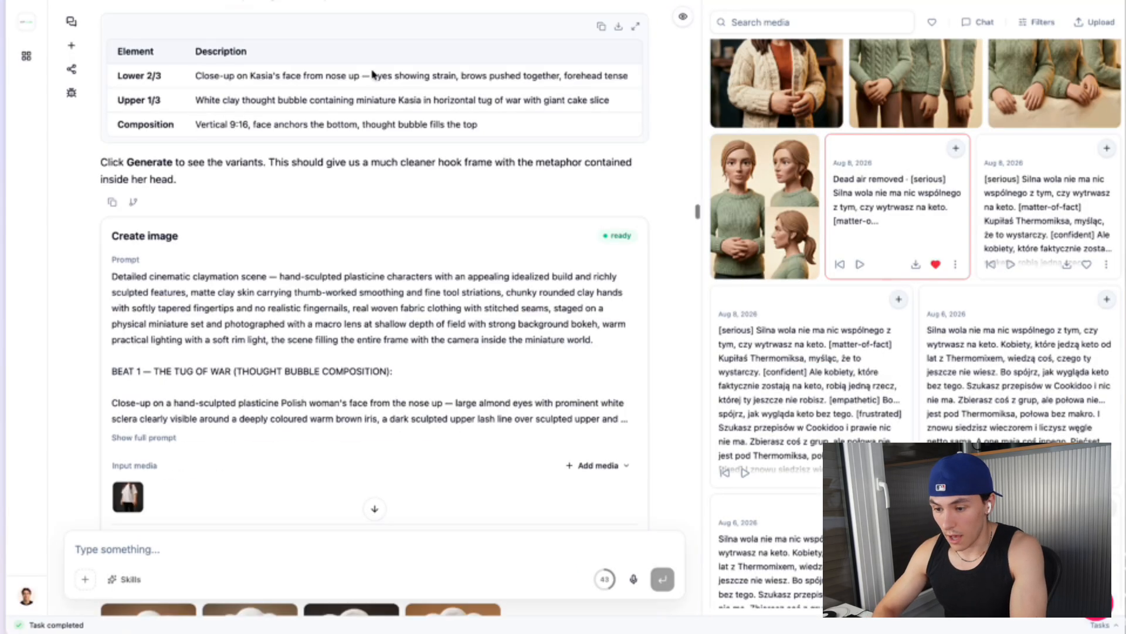
pyautogui.scroll(20, 473, 139)
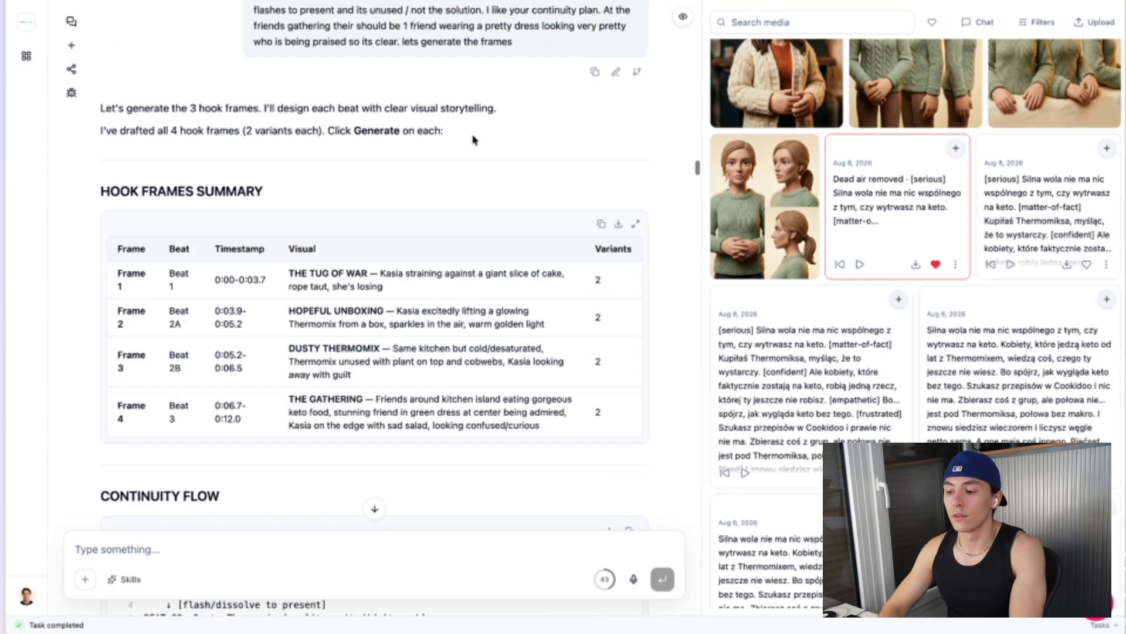
pyautogui.moveTo(698, 150); pyautogui.dragTo(698, 7)
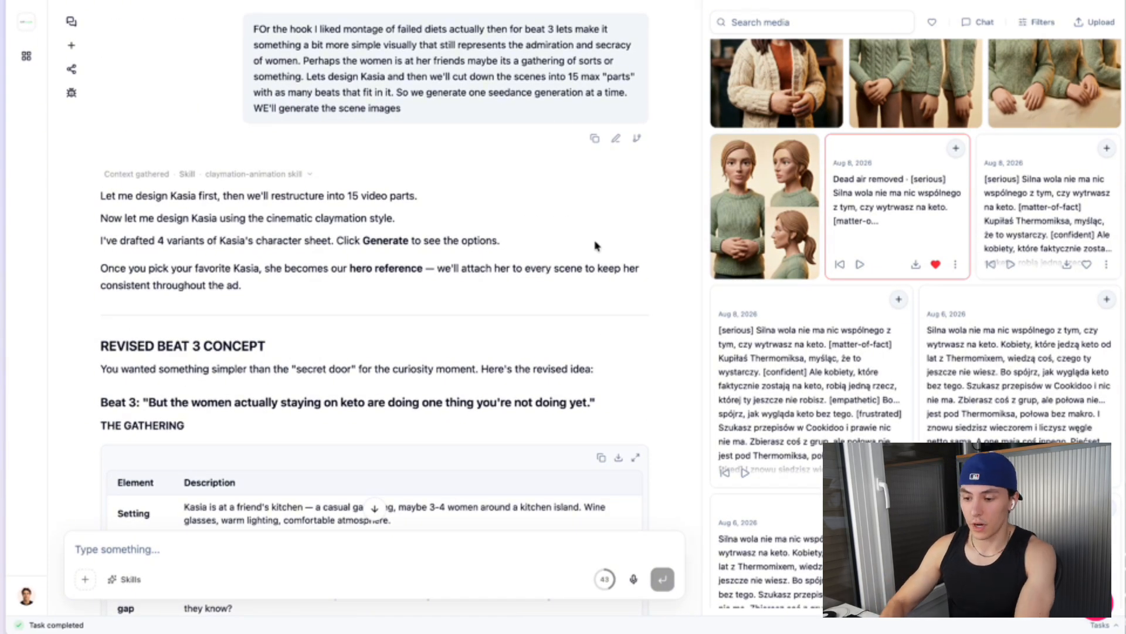
pyautogui.scroll(-3, 404, 197)
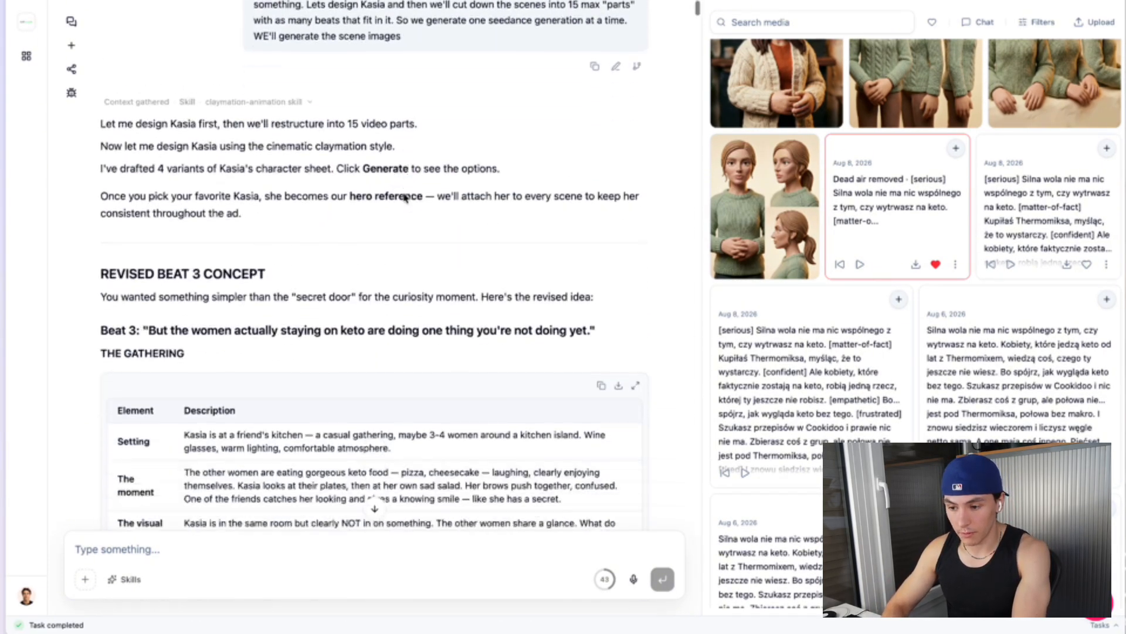
pyautogui.scroll(5, 312, 121)
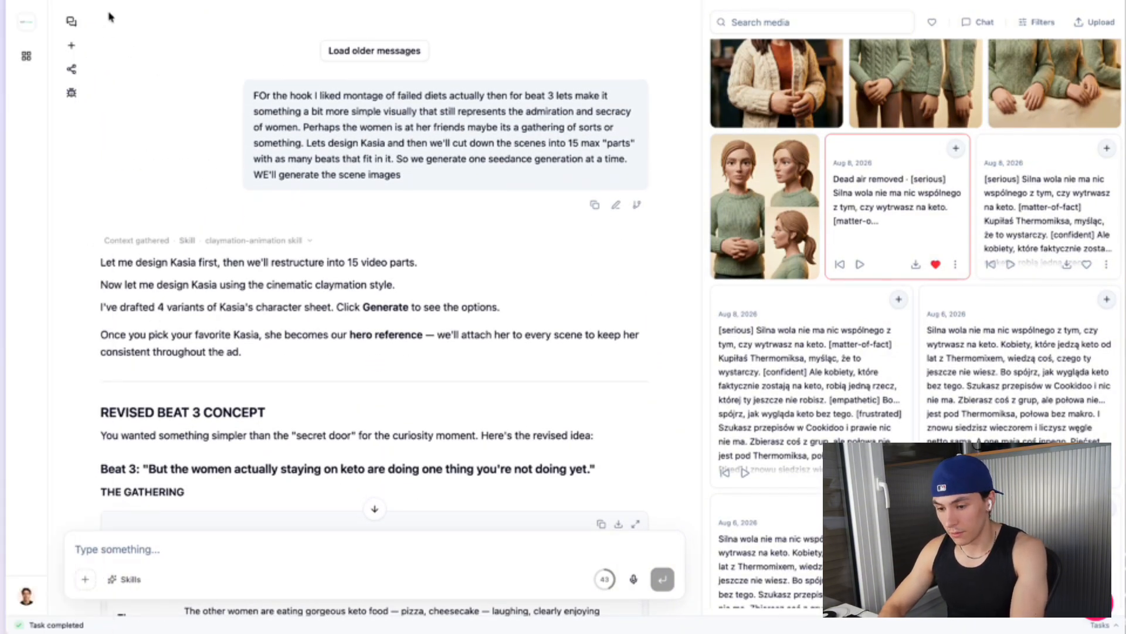
pyautogui.scroll(1, 388, 122)
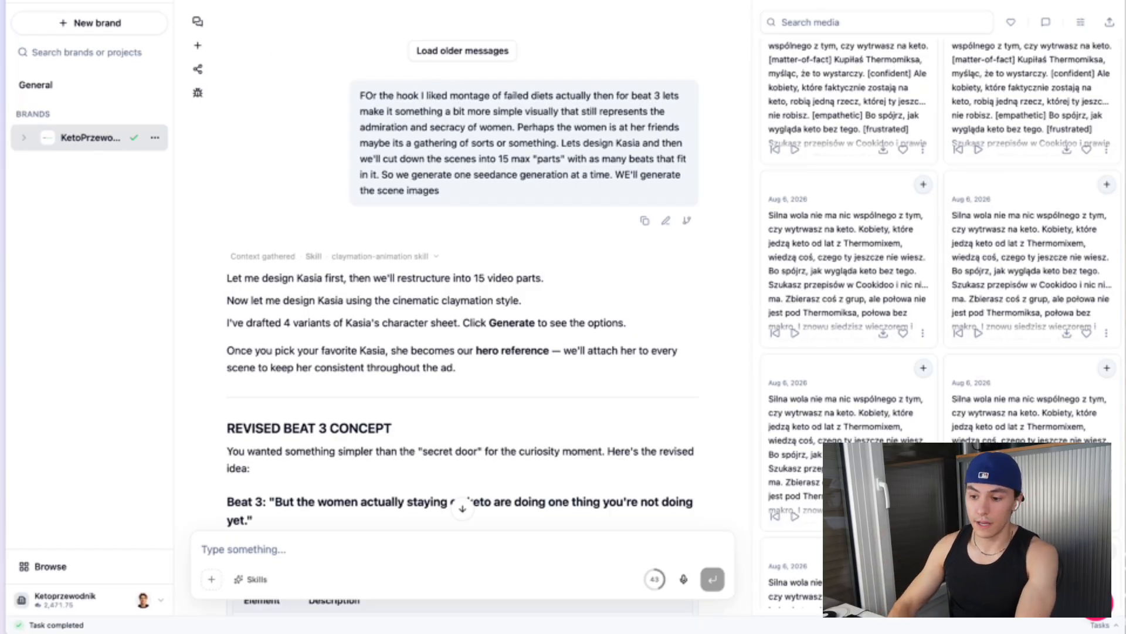
# Review the earlier messages about Kasia's character design variants and the claymation style options
pyautogui.click(171, 76)
pyautogui.scroll(-8, 475, 258)
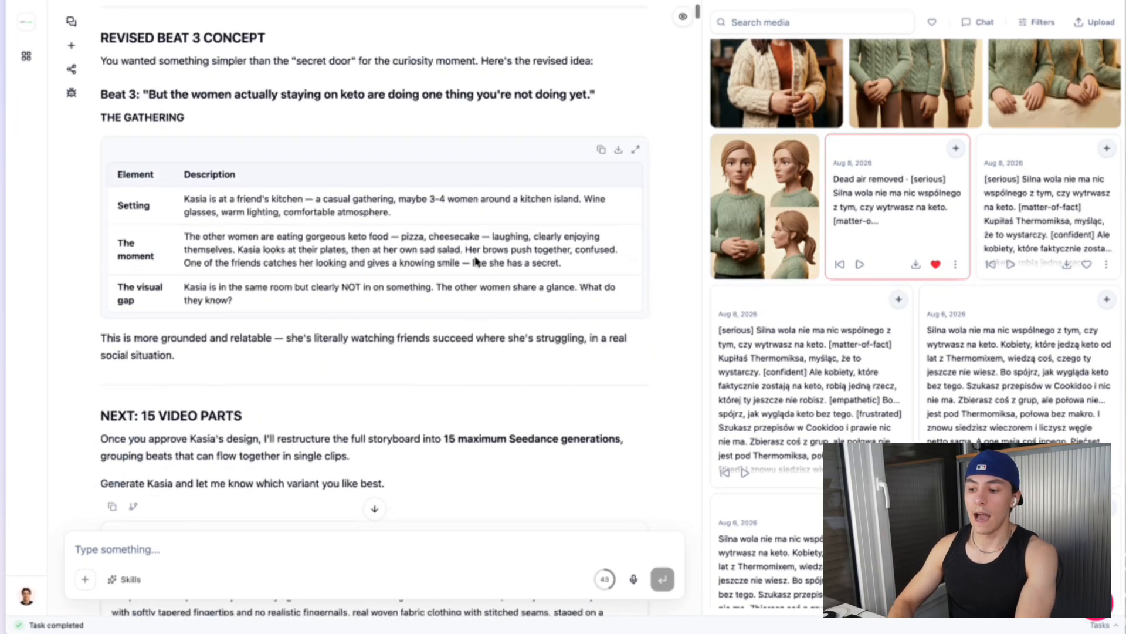
pyautogui.scroll(-10, 475, 261)
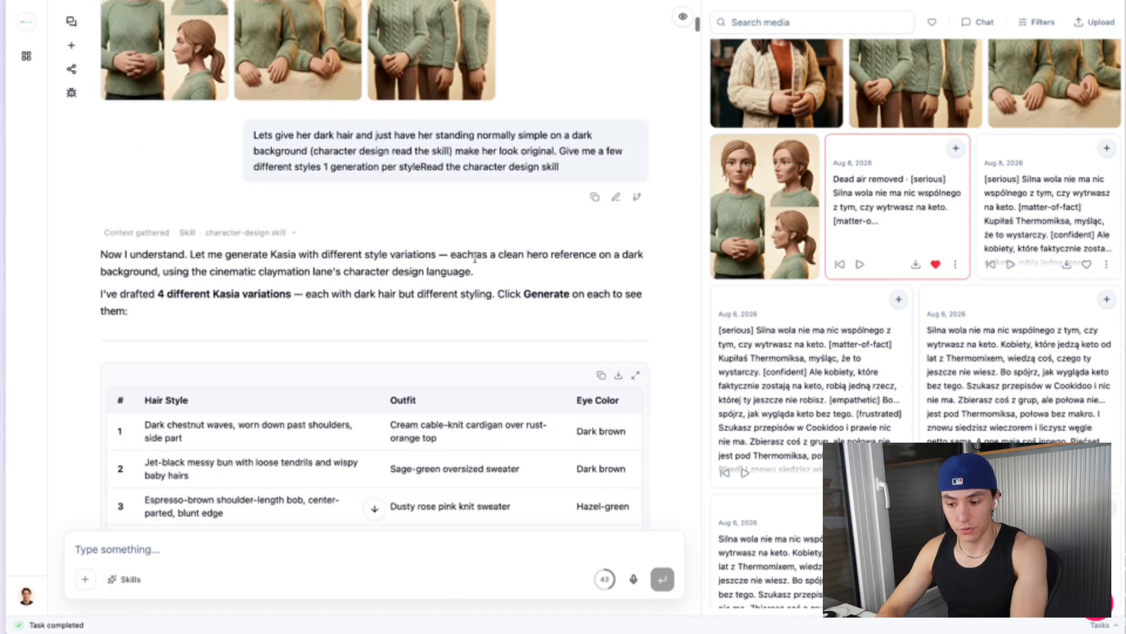
pyautogui.scroll(5, 476, 259)
pyautogui.scroll(-10, 475, 262)
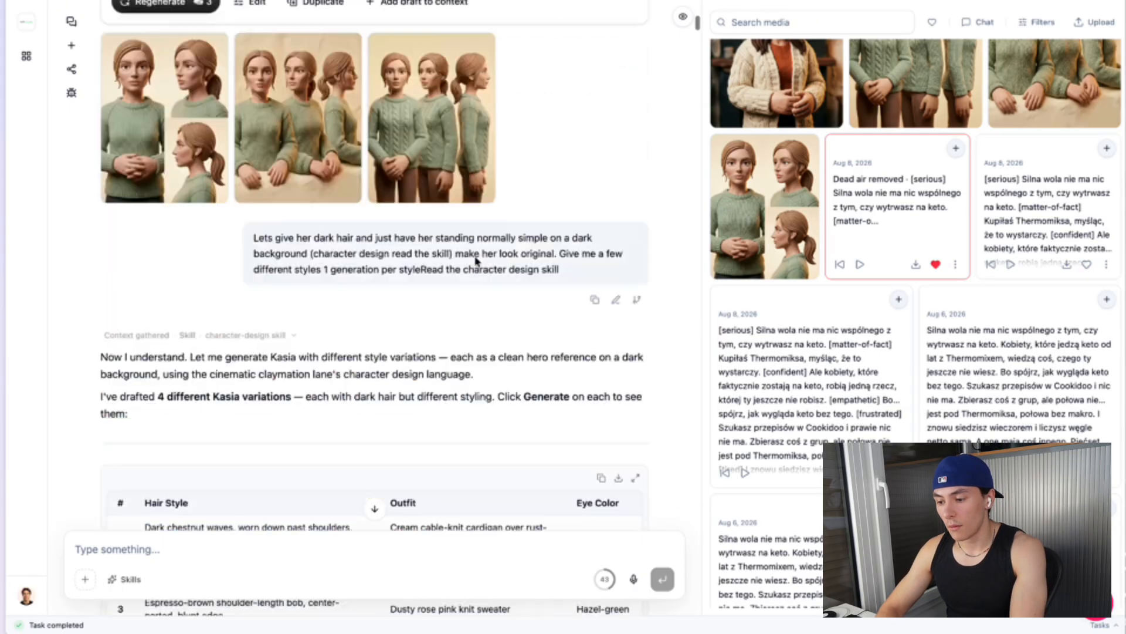
pyautogui.scroll(-12, 475, 256)
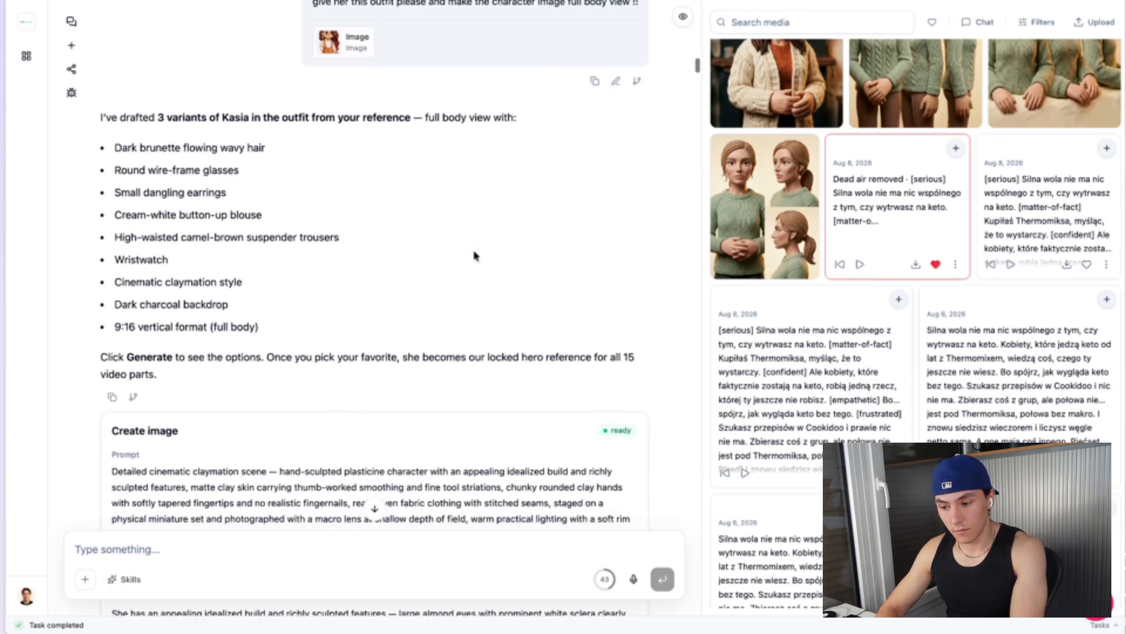
pyautogui.scroll(8, 475, 256)
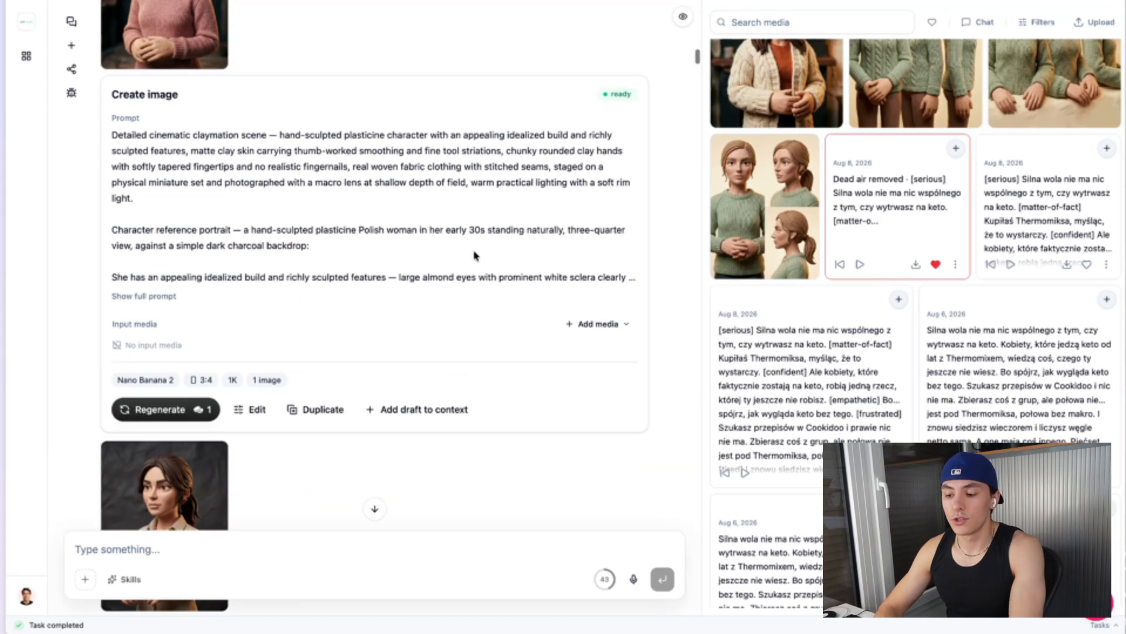
pyautogui.scroll(-14, 475, 256)
pyautogui.scroll(15, 475, 256)
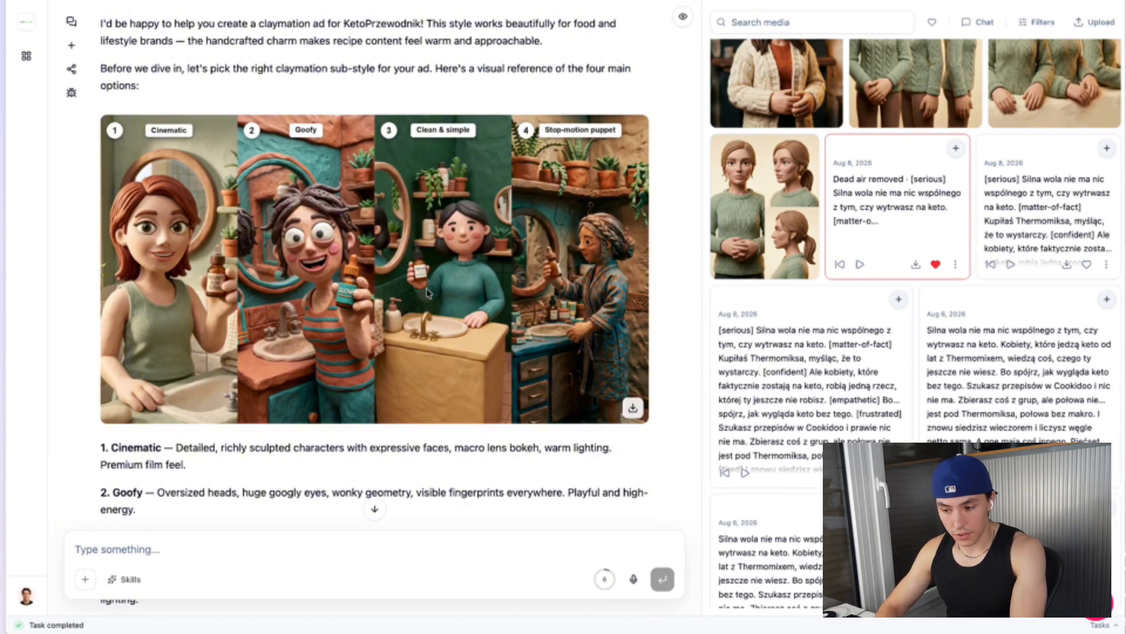
pyautogui.scroll(-20, 347, 166)
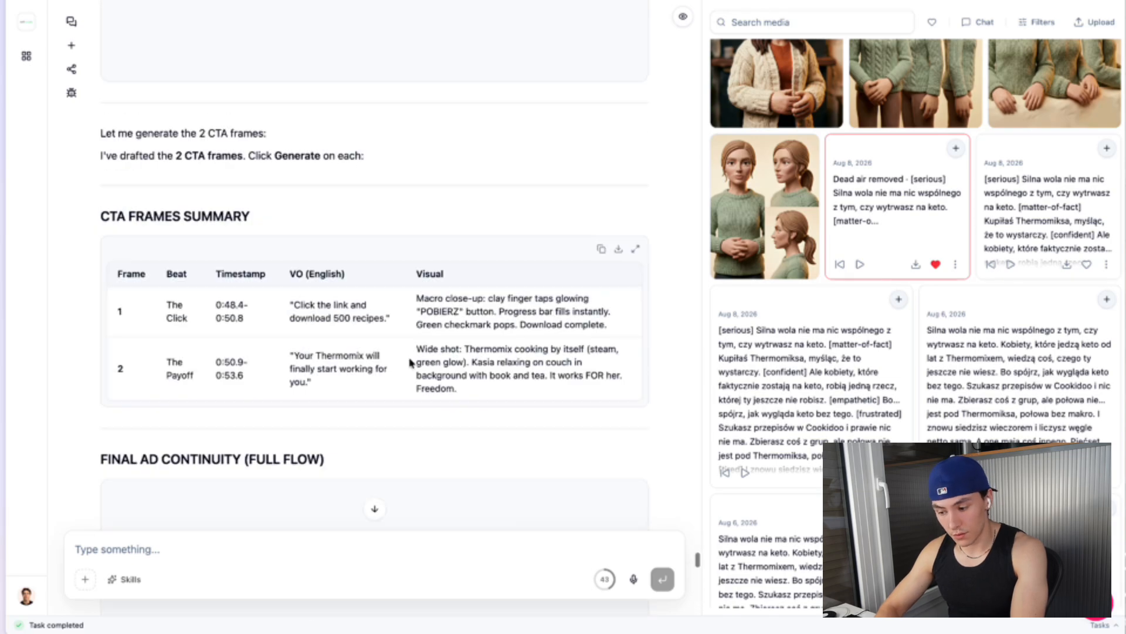
# Scroll through the chat to the locked hero character reference and the 15 video parts storyboard table
pyautogui.moveTo(698, 129); pyautogui.dragTo(695, 92)
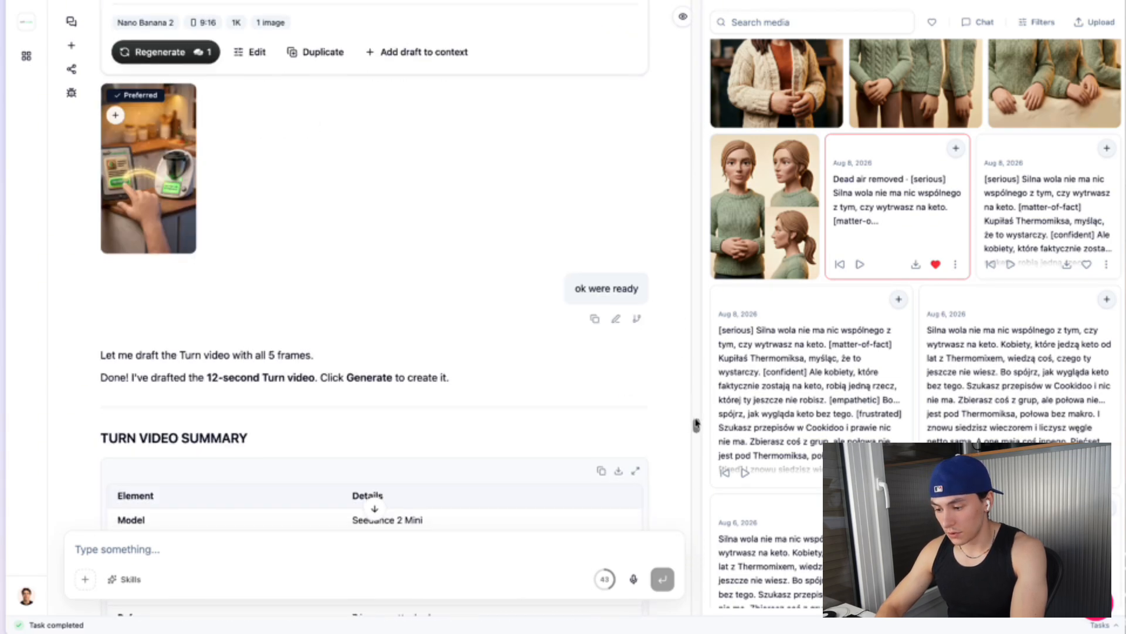
pyautogui.moveTo(696, 421); pyautogui.dragTo(698, 63)
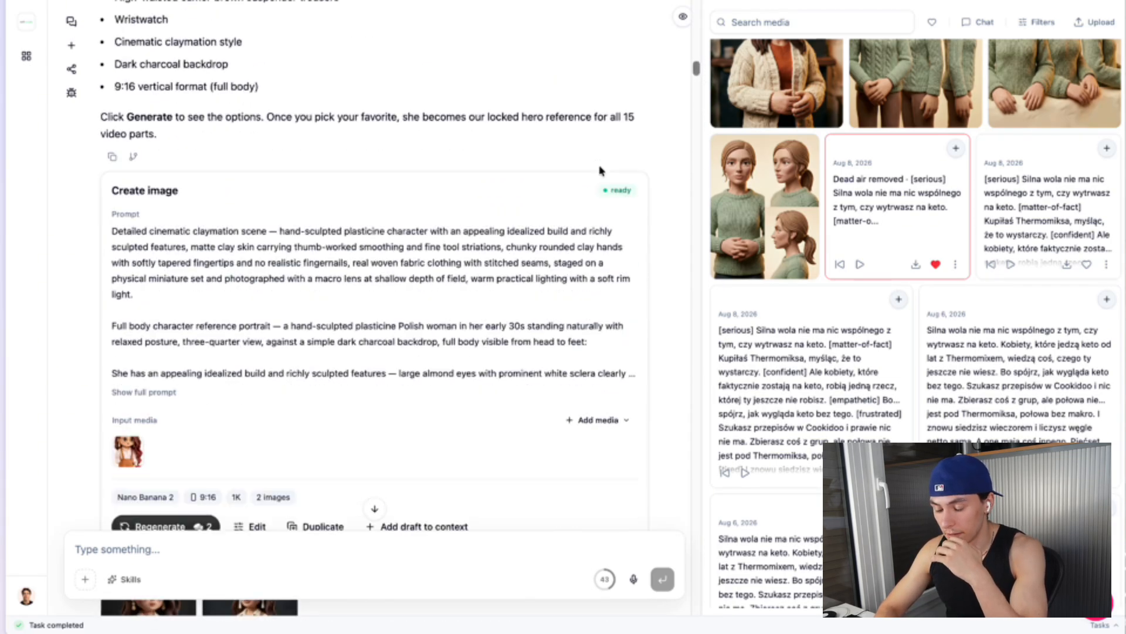
pyautogui.scroll(-15, 600, 170)
pyautogui.scroll(-10, 601, 169)
pyautogui.scroll(12, 352, 264)
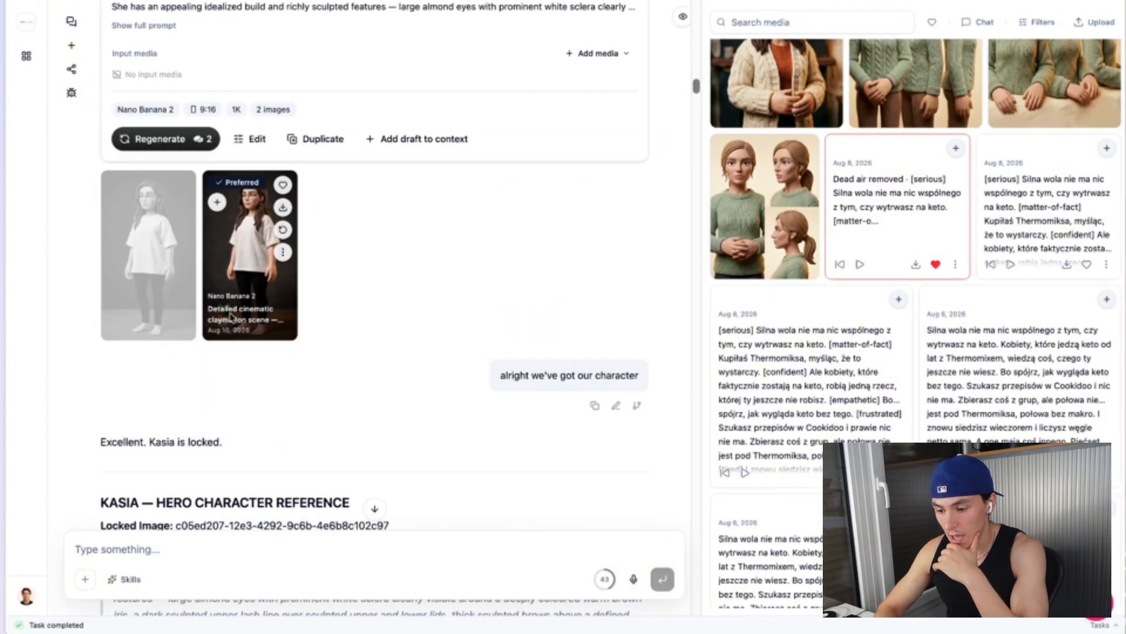
pyautogui.click(229, 316)
pyautogui.click(694, 234)
pyautogui.scroll(-20, 448, 283)
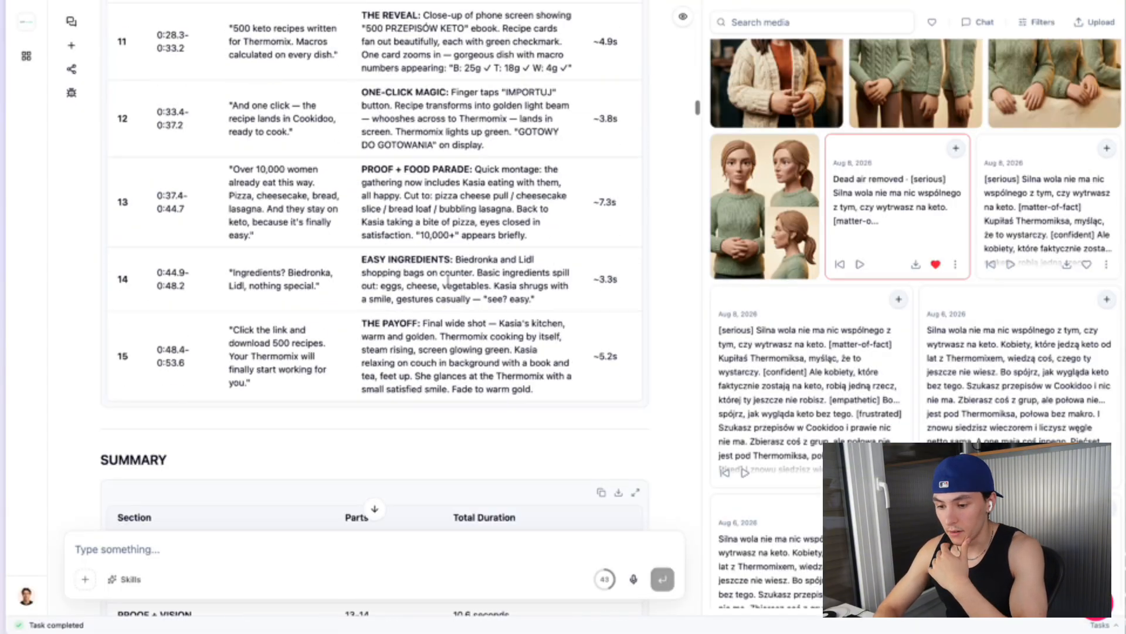
pyautogui.scroll(9, 448, 281)
pyautogui.scroll(3, 448, 282)
pyautogui.scroll(-1, 338, 264)
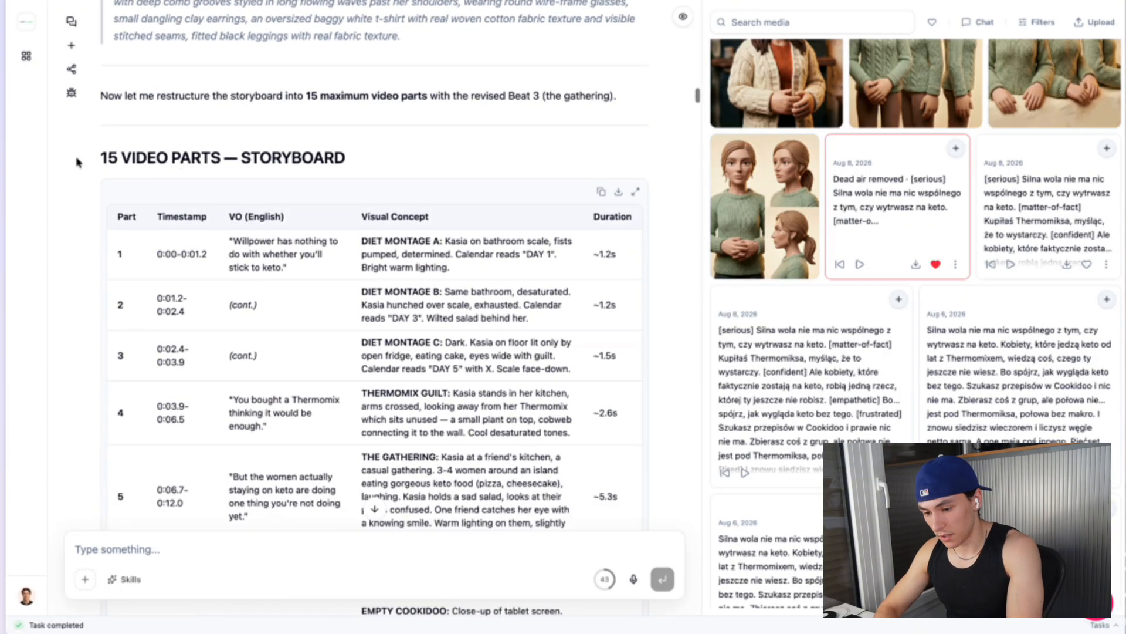
pyautogui.moveTo(80, 159); pyautogui.dragTo(338, 158)
pyautogui.click(347, 170)
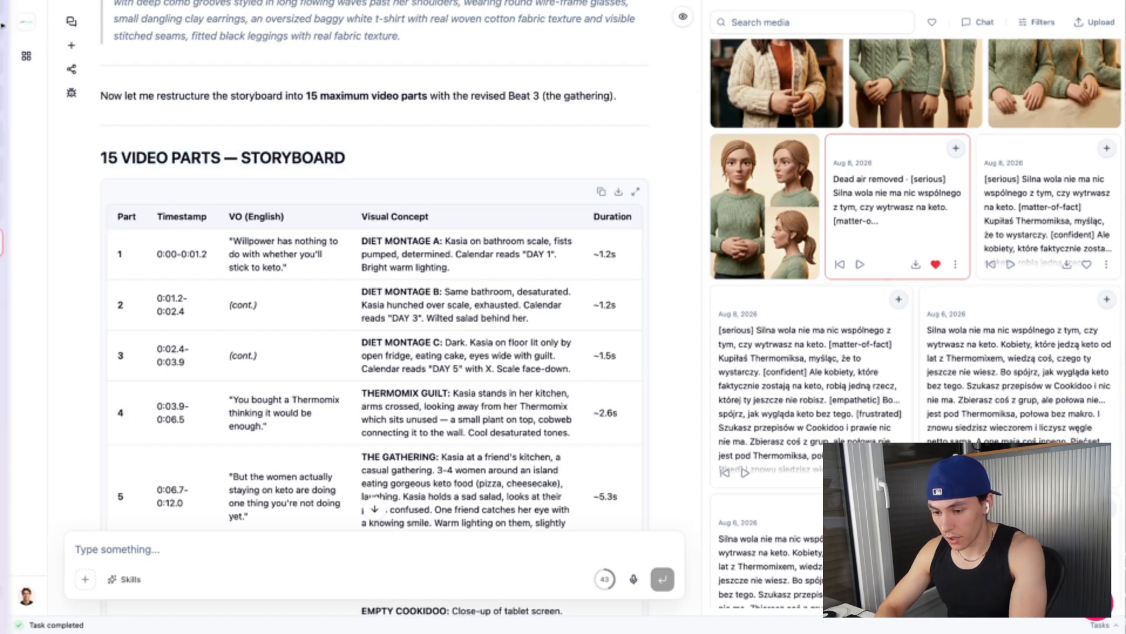
# Switch to the canvas board and view the Storyboard, scene frames and videos sections
pyautogui.moveTo(2, 12)
pyautogui.click(79, 167)
pyautogui.scroll(4, 633, 138)
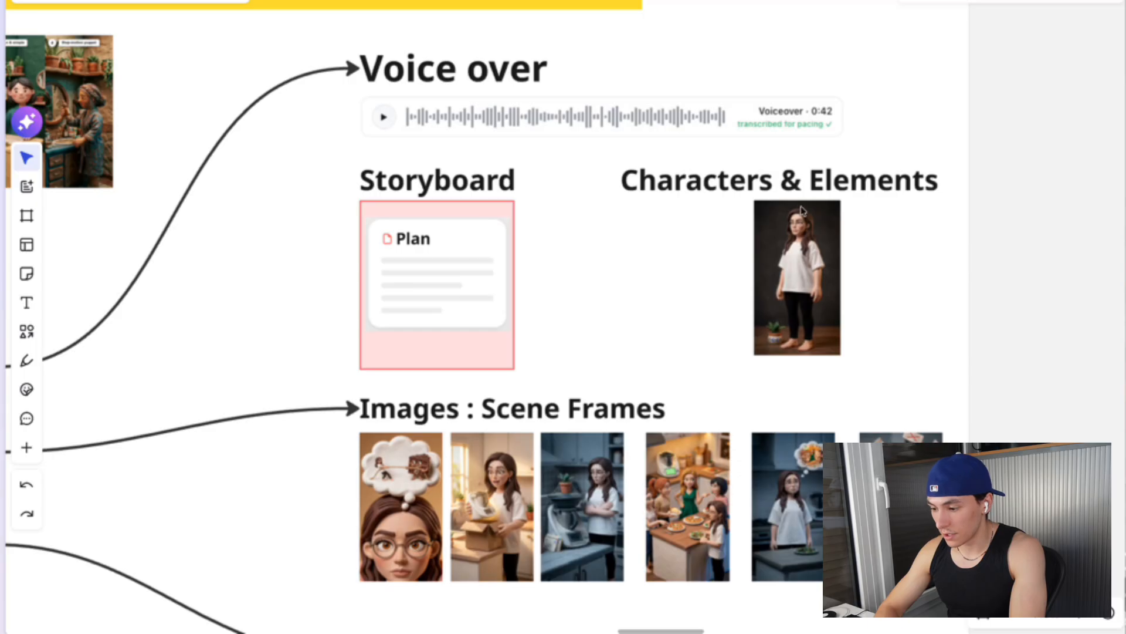
pyautogui.scroll(-3, 802, 210)
pyautogui.scroll(3, 744, 201)
pyautogui.scroll(-5, 377, 134)
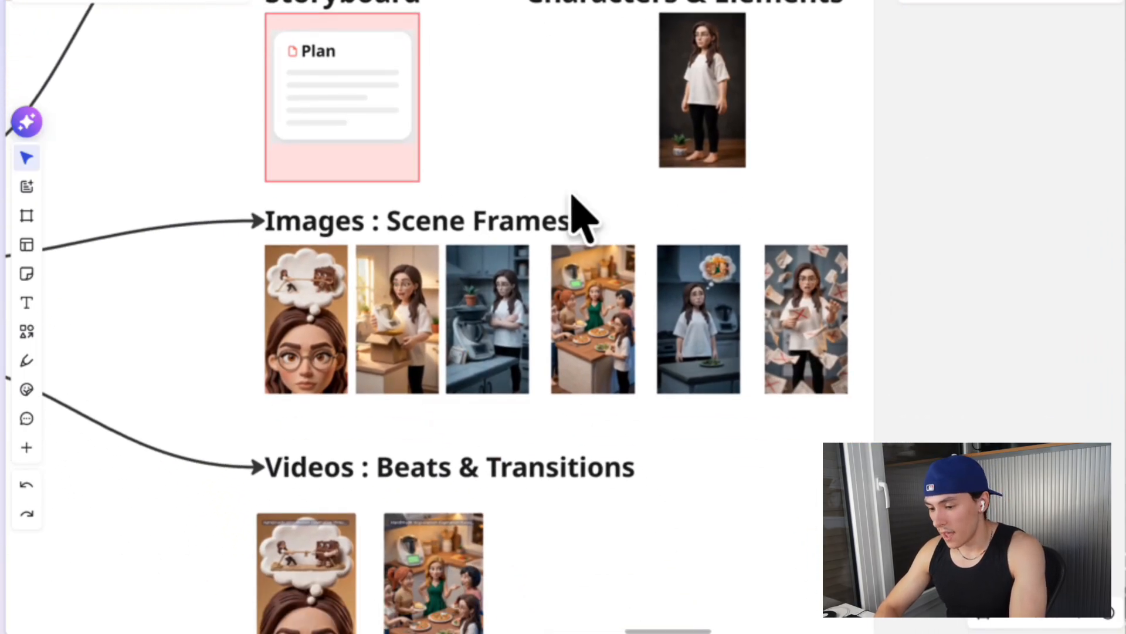
# Return to the AI chat and reread the hook frames discussion and the thought-bubble image variants
pyautogui.moveTo(50, 166)
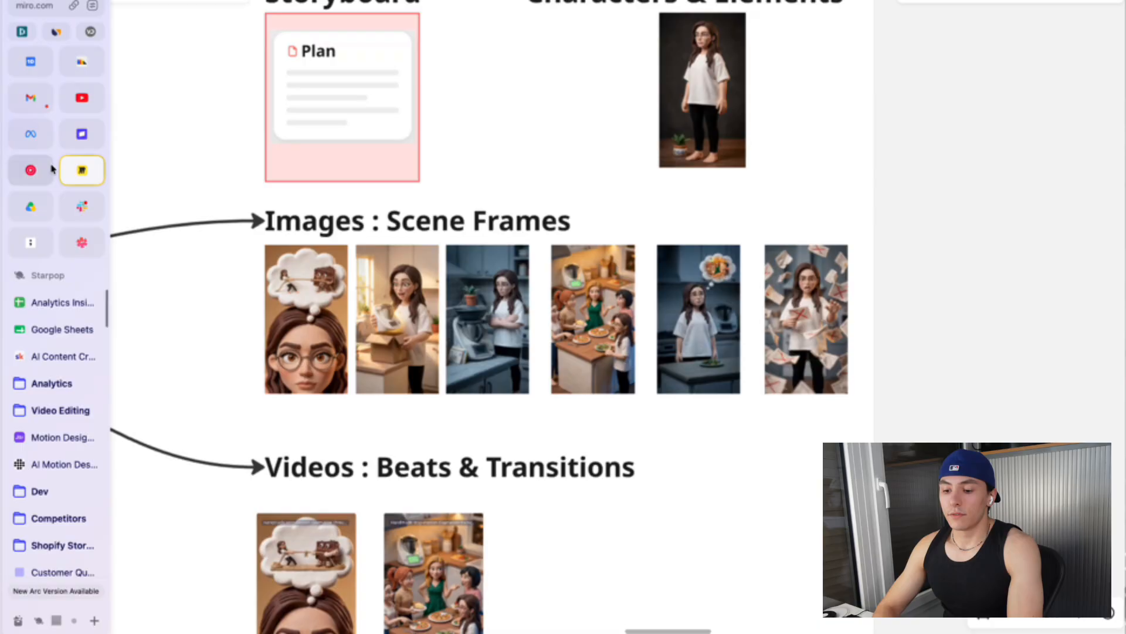
pyautogui.click(88, 249)
pyautogui.scroll(-20, 458, 212)
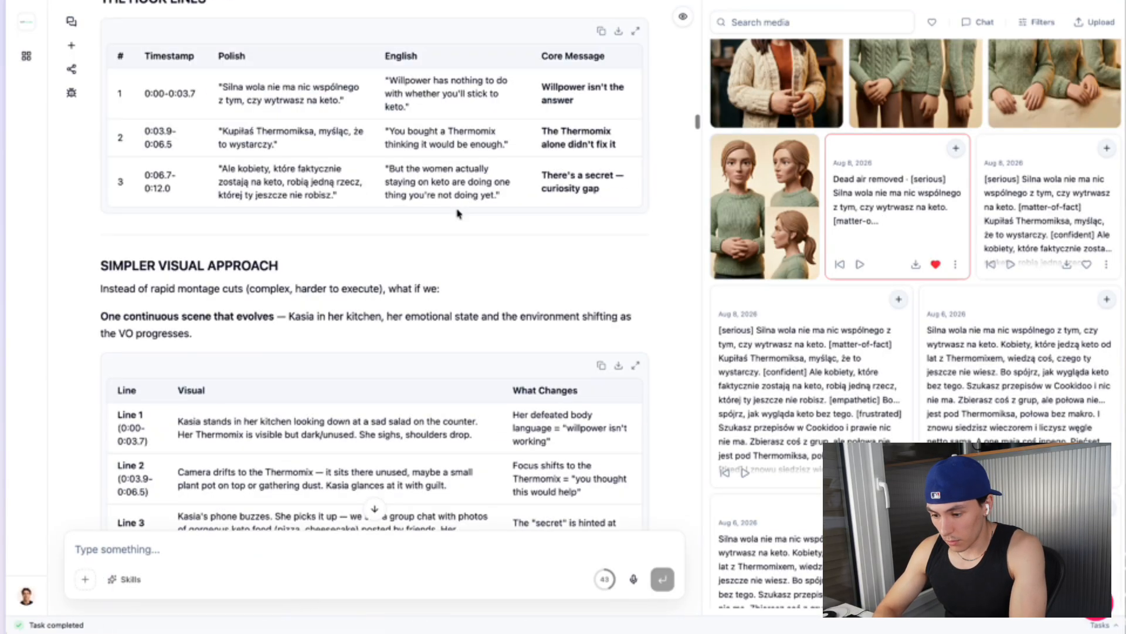
pyautogui.scroll(20, 459, 214)
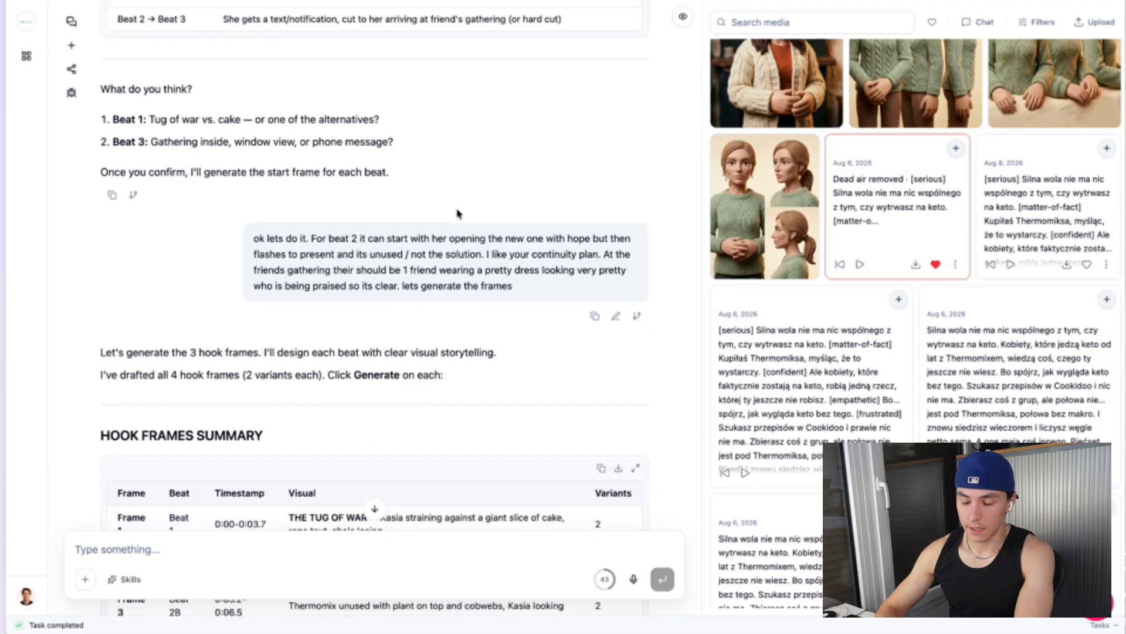
pyautogui.scroll(-20, 458, 214)
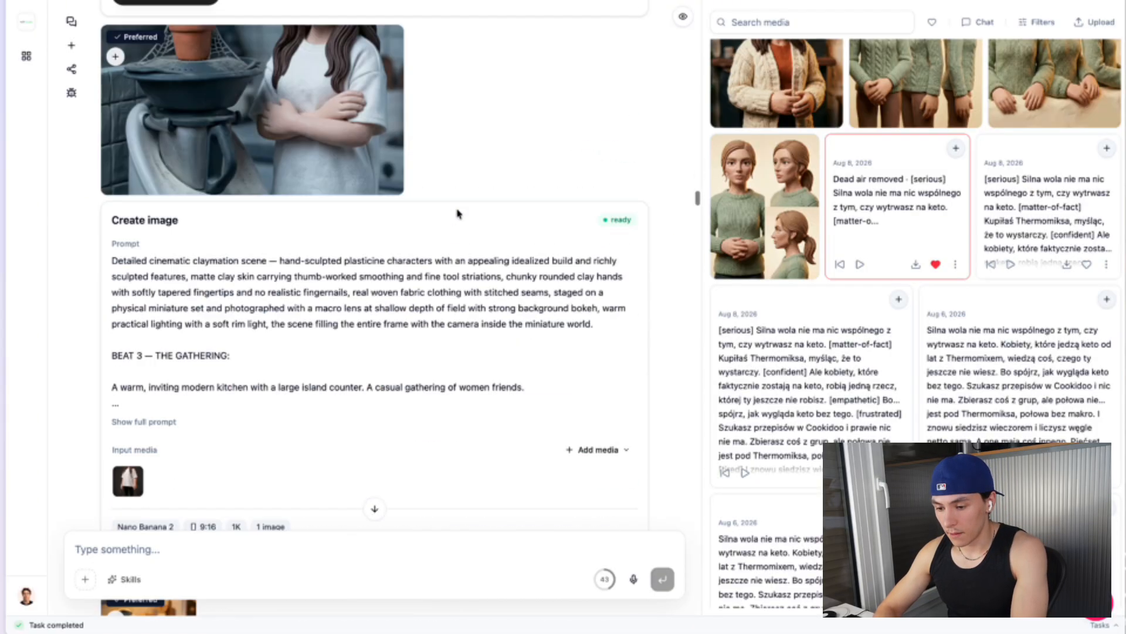
pyautogui.scroll(15, 458, 213)
pyautogui.scroll(-5, 458, 213)
pyautogui.scroll(6, 457, 211)
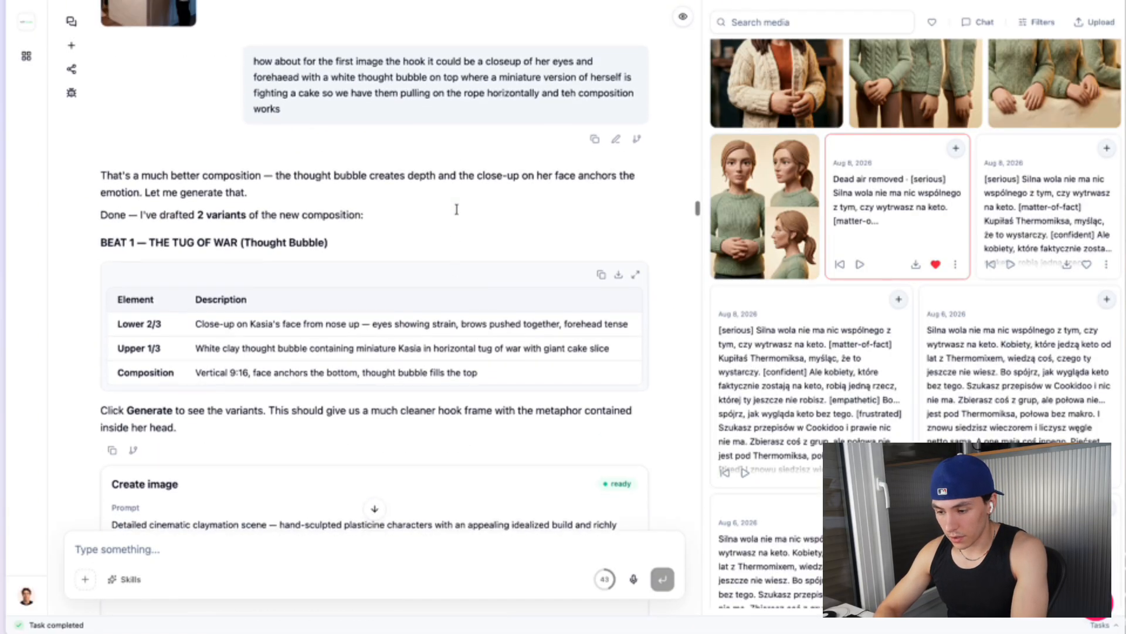
pyautogui.scroll(-10, 457, 210)
pyautogui.scroll(-2, 726, 332)
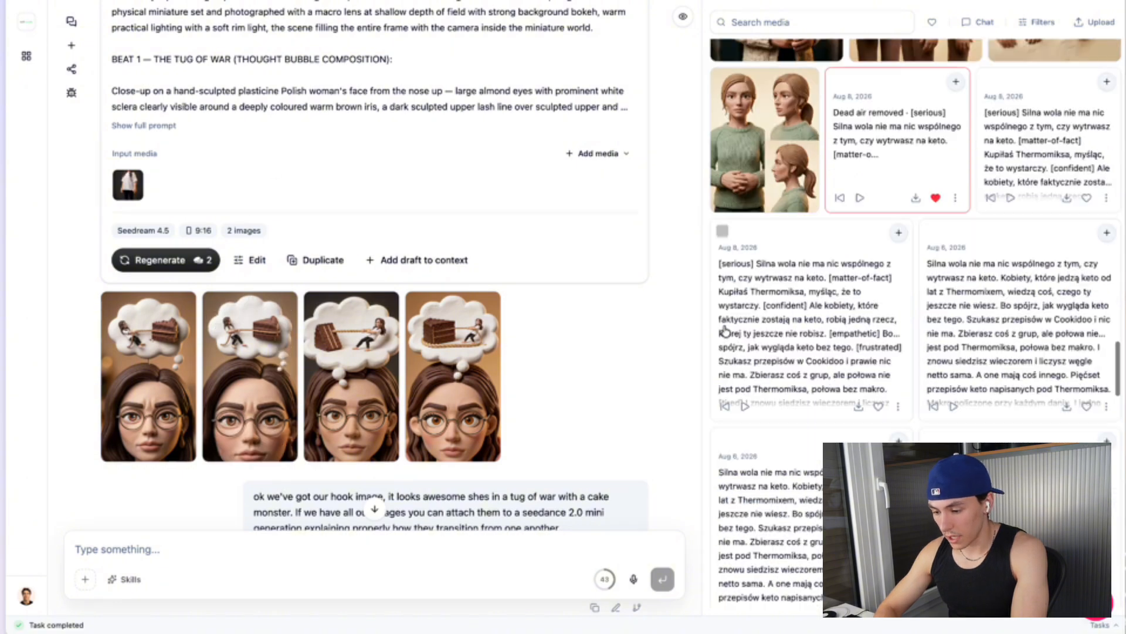
# Browse the media library's generated tug-of-war hook image variants alongside the chat
pyautogui.scroll(-8, 541, 304)
pyautogui.scroll(6, 540, 307)
pyautogui.scroll(-10, 876, 327)
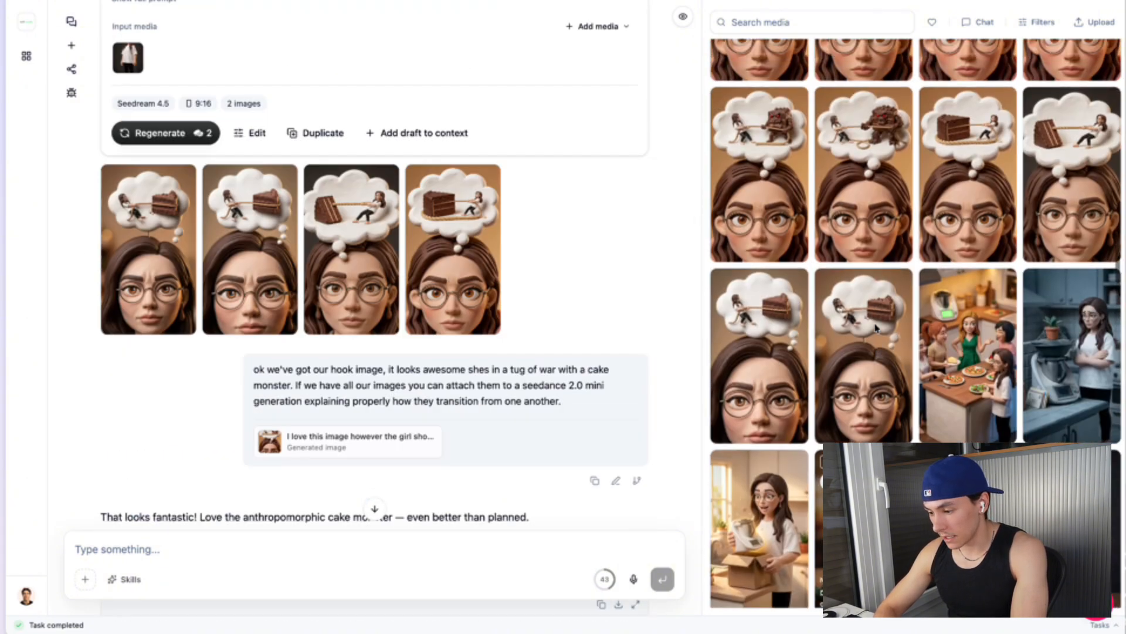
pyautogui.scroll(-5, 876, 328)
pyautogui.scroll(6, 763, 234)
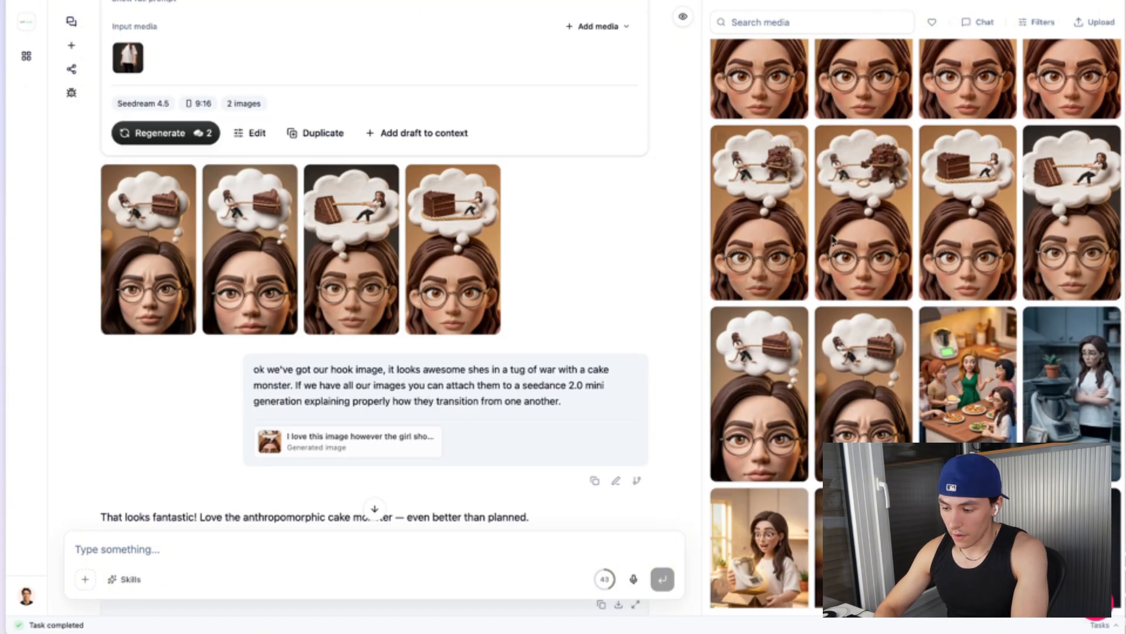
pyautogui.click(734, 187)
pyautogui.click(721, 368)
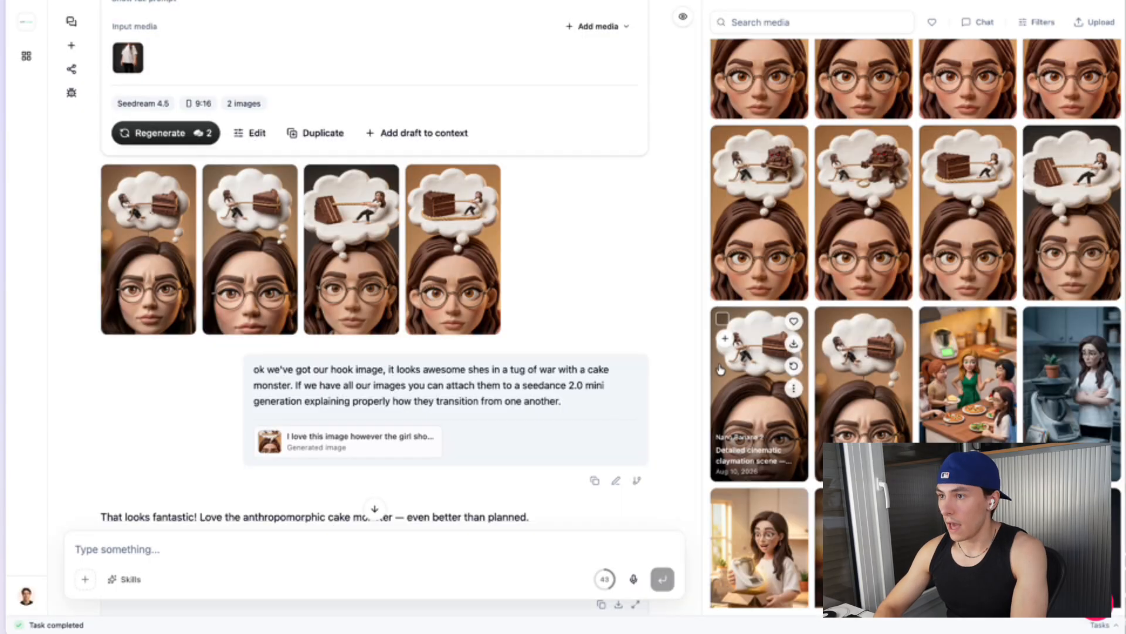
pyautogui.scroll(-4, 287, 414)
pyautogui.scroll(-2, 832, 229)
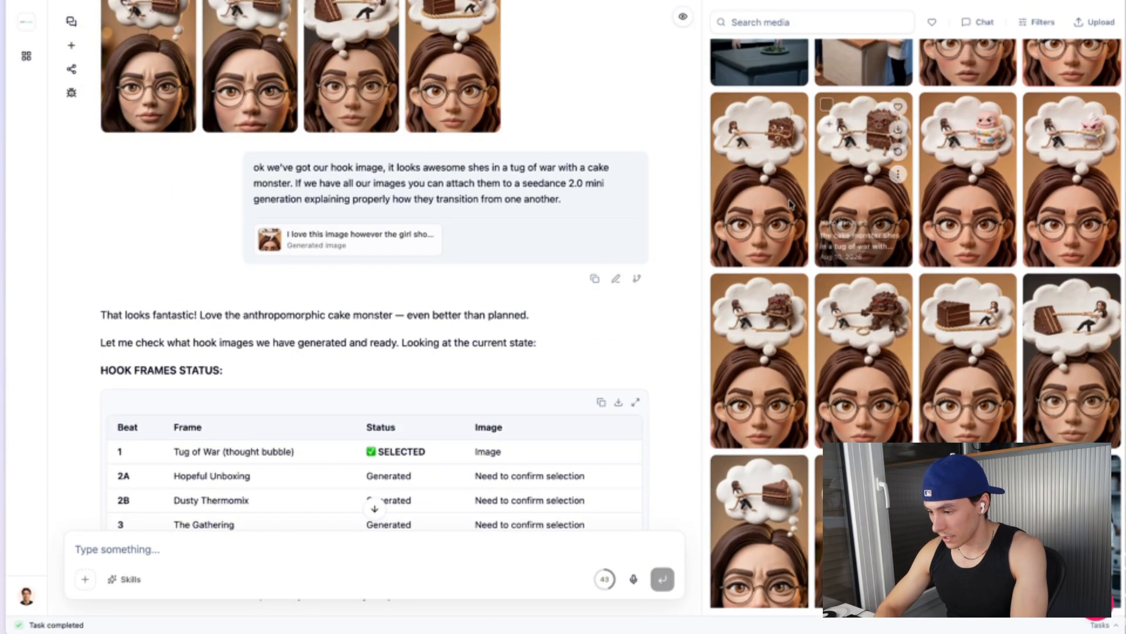
# Open a tug-of-war hook image from the media library to read its prompt, close it, and scroll the chat
pyautogui.click(758, 176)
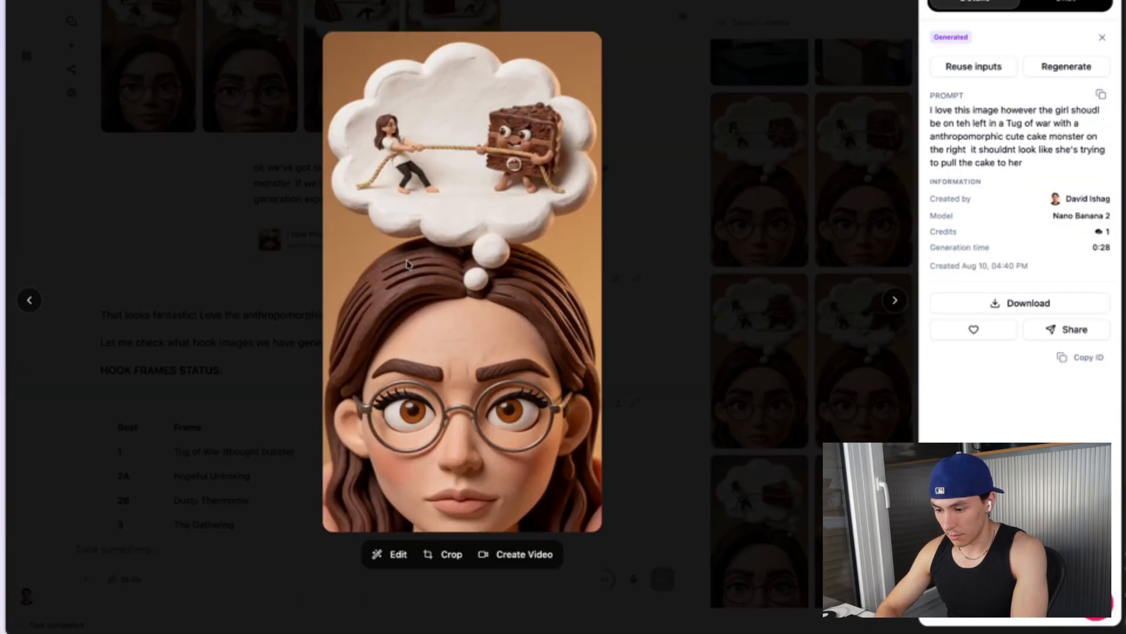
pyautogui.click(733, 232)
pyautogui.scroll(-8, 475, 314)
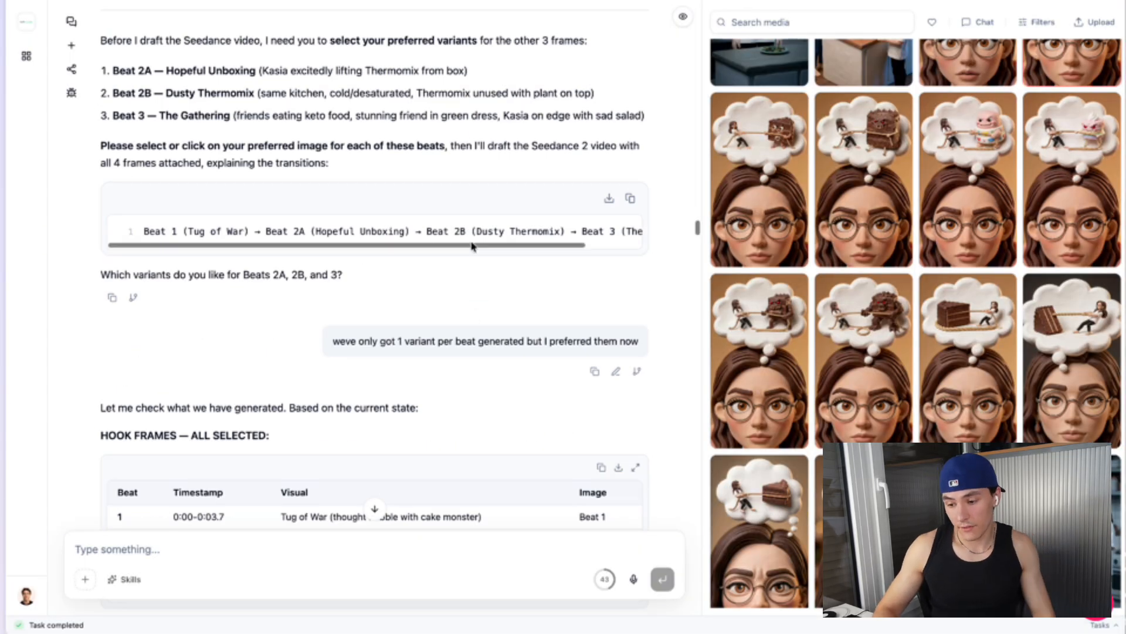
pyautogui.scroll(6, 473, 244)
pyautogui.scroll(-5, 473, 244)
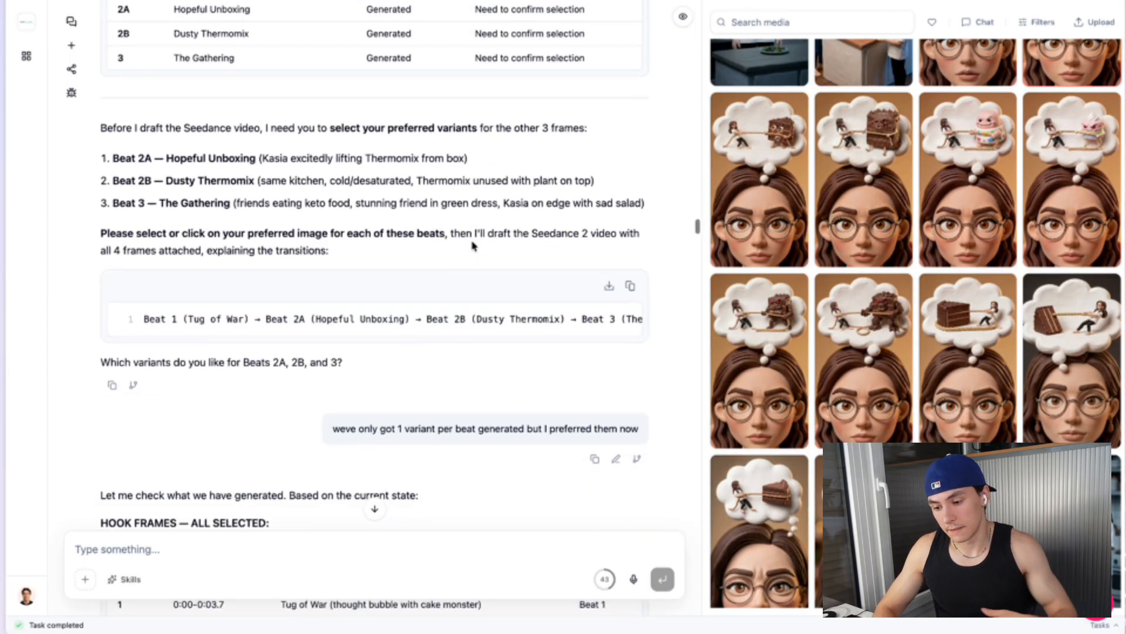
# Scroll through the chat to review the transition-clip plan and the Seedance 2 Mini hook video draft
pyautogui.hscroll(1, 201, 294)
pyautogui.hscroll(-1, 200, 294)
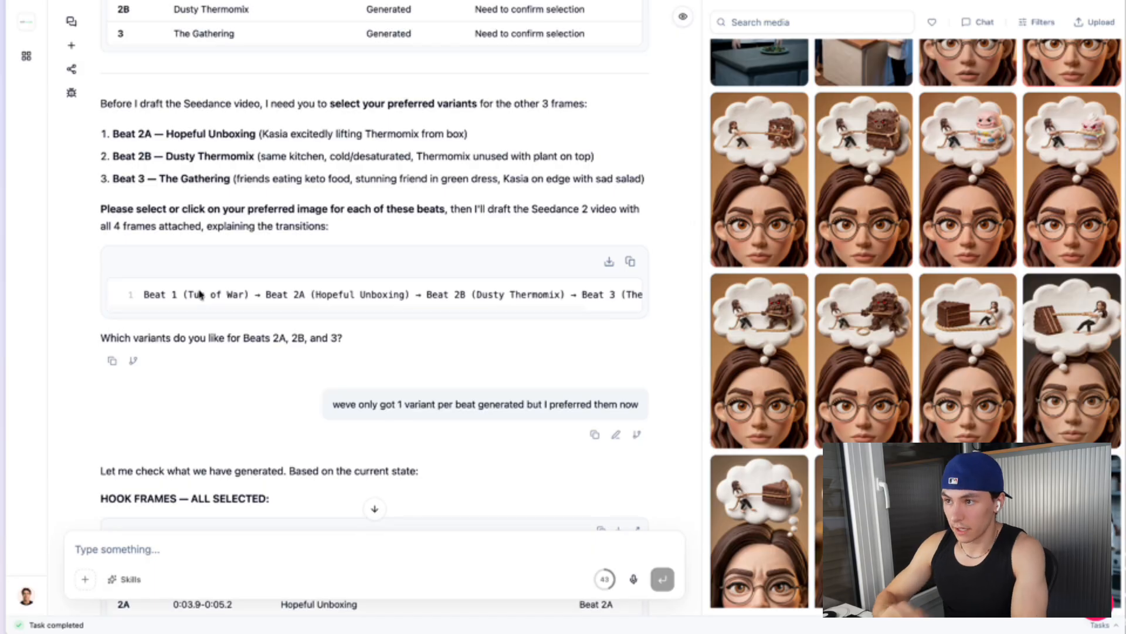
pyautogui.scroll(-20, 162, 393)
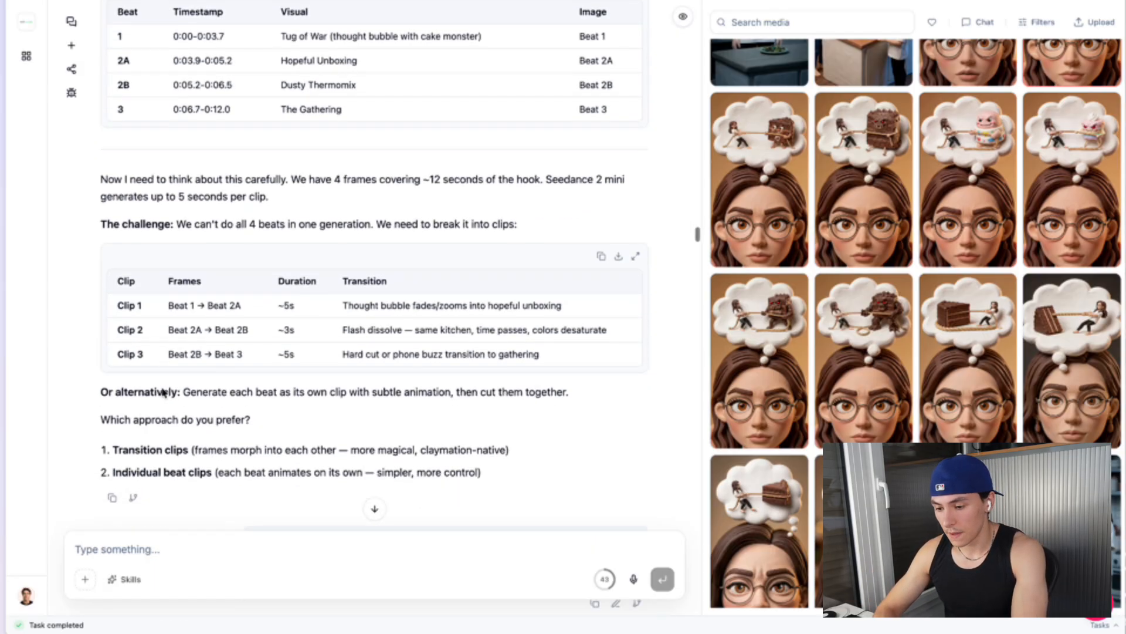
pyautogui.scroll(20, 284, 253)
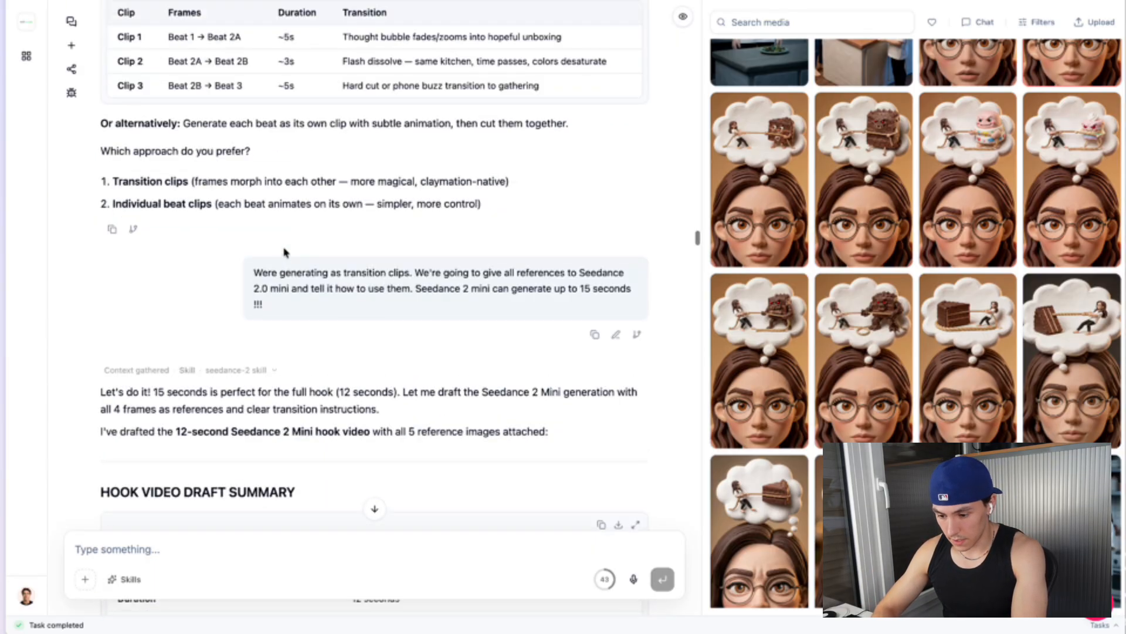
pyautogui.scroll(15, 284, 252)
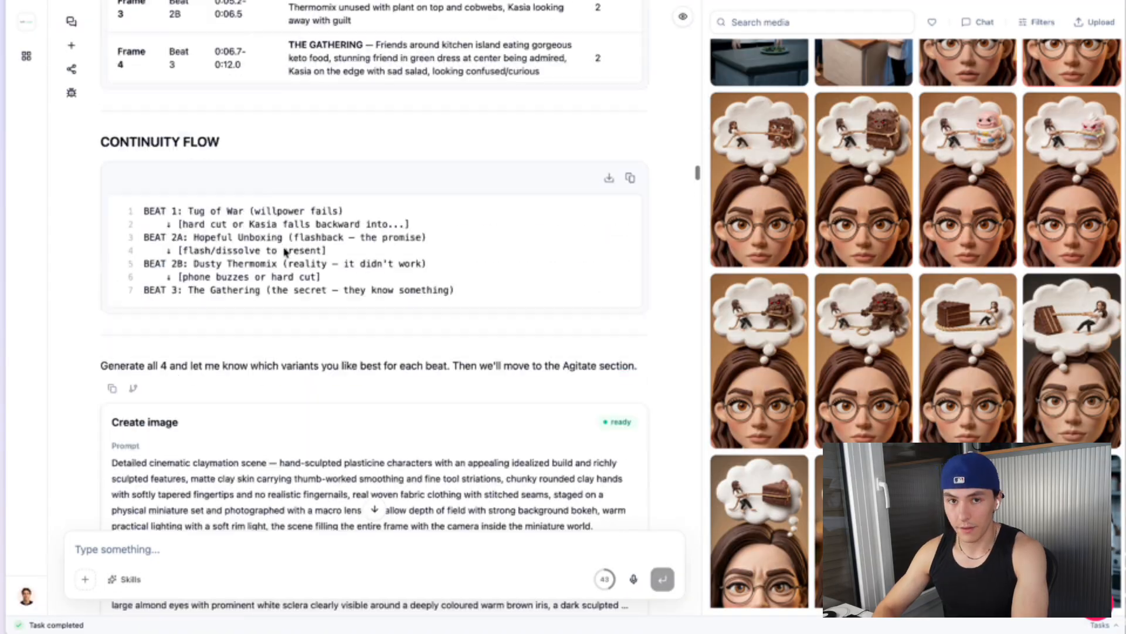
pyautogui.scroll(-15, 284, 252)
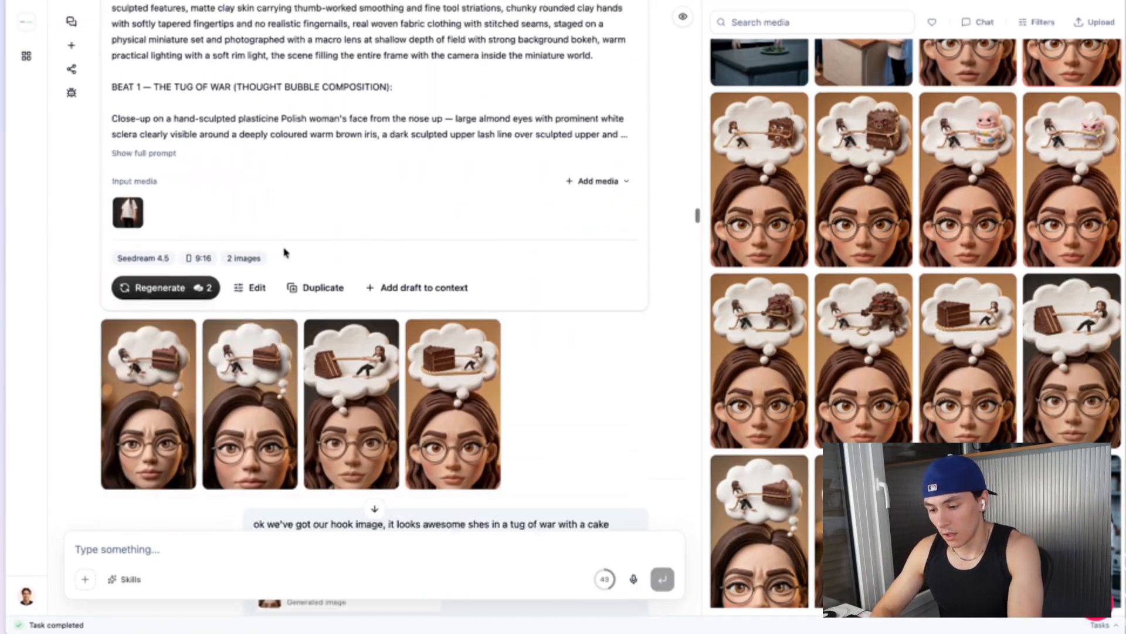
pyautogui.scroll(-20, 284, 253)
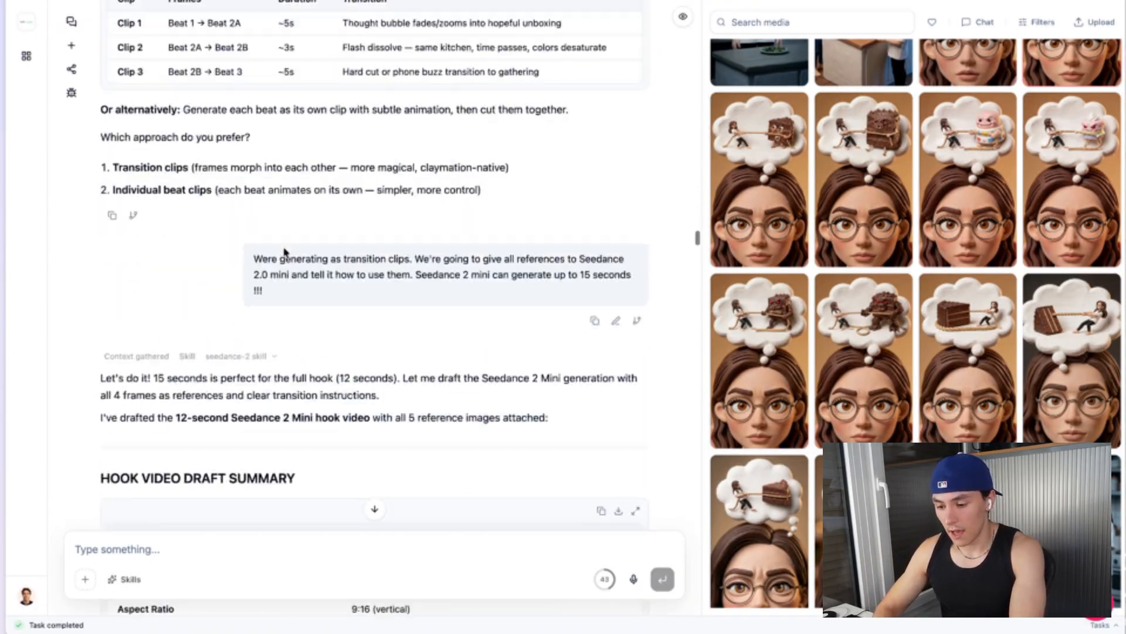
pyautogui.scroll(3, 285, 249)
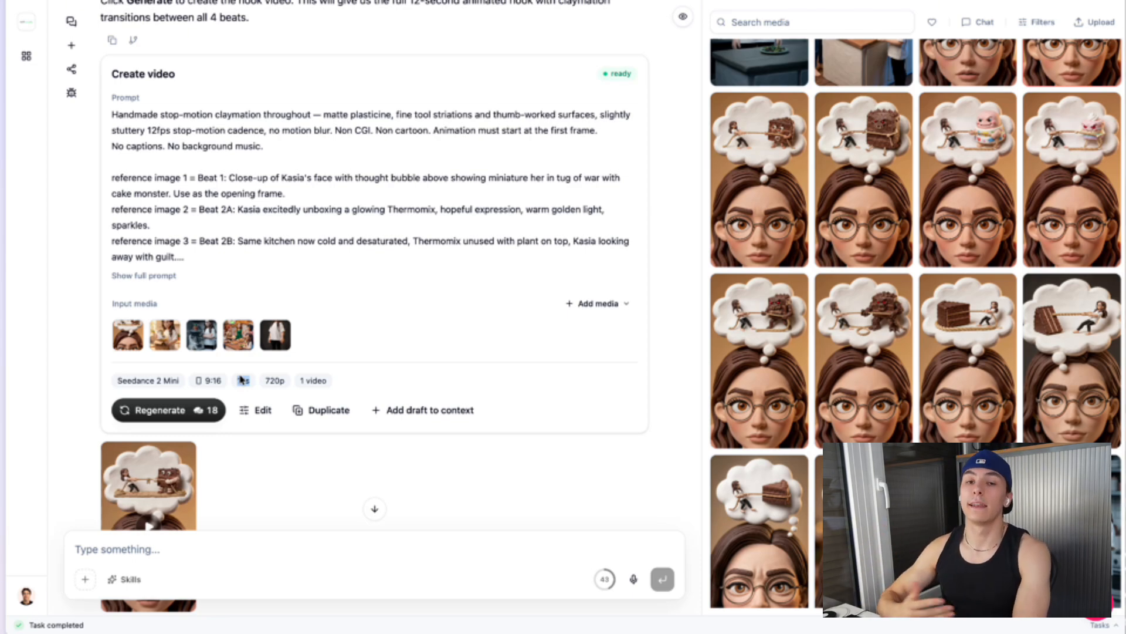
pyautogui.scroll(2, 332, 360)
pyautogui.scroll(-3, 332, 360)
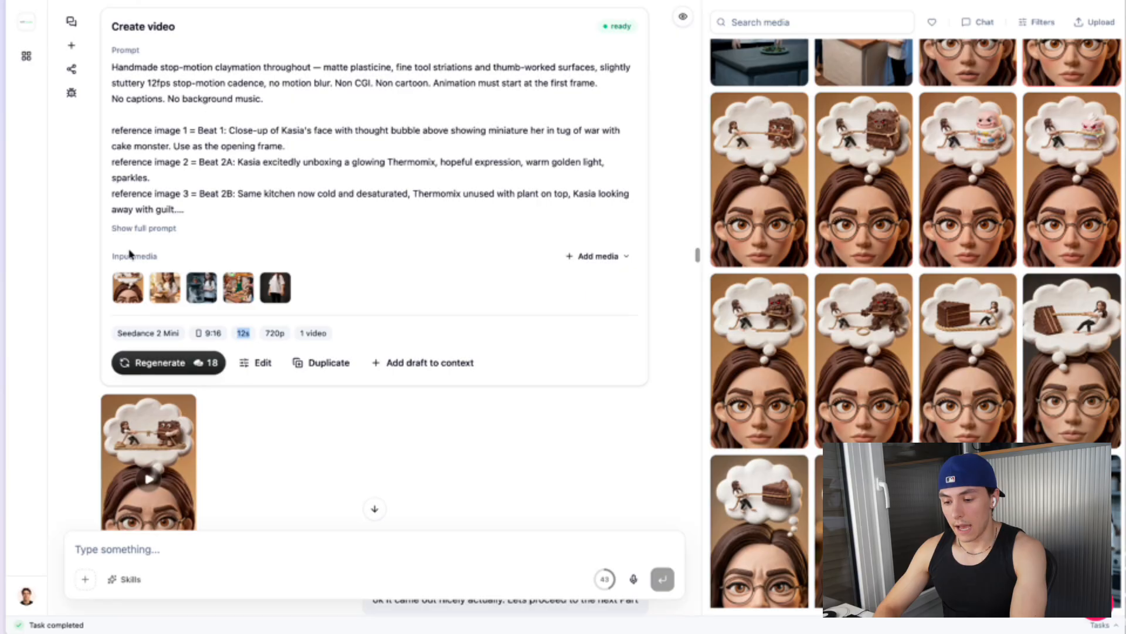
# Expand the hook video's full prompt to read the shot breakdown, then collapse it again
pyautogui.click(144, 229)
pyautogui.scroll(-6, 144, 232)
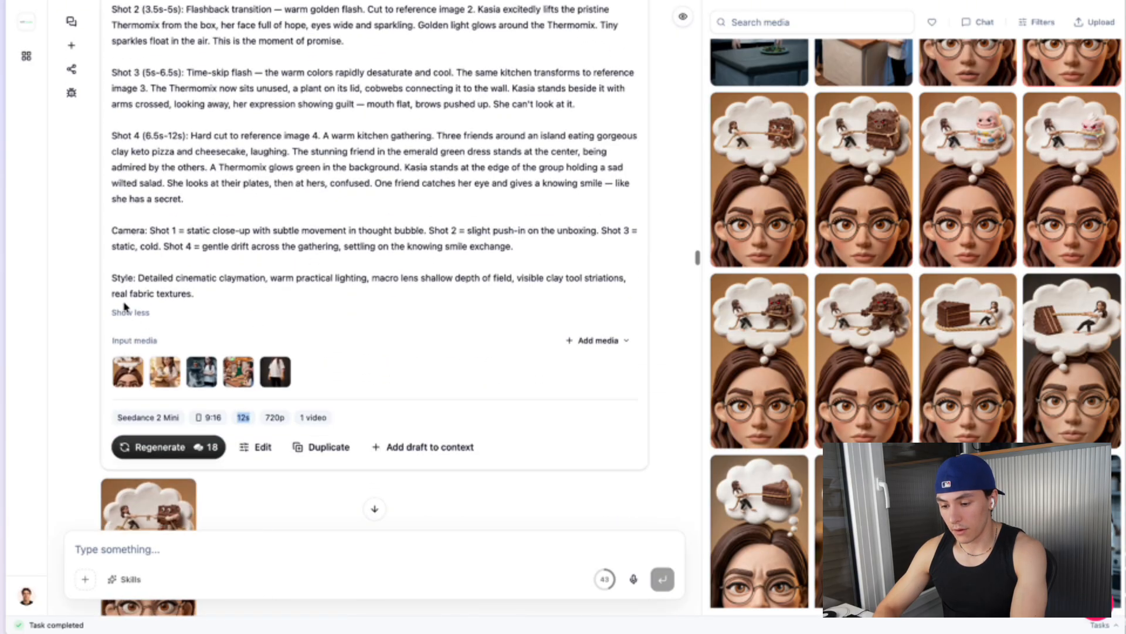
pyautogui.click(125, 312)
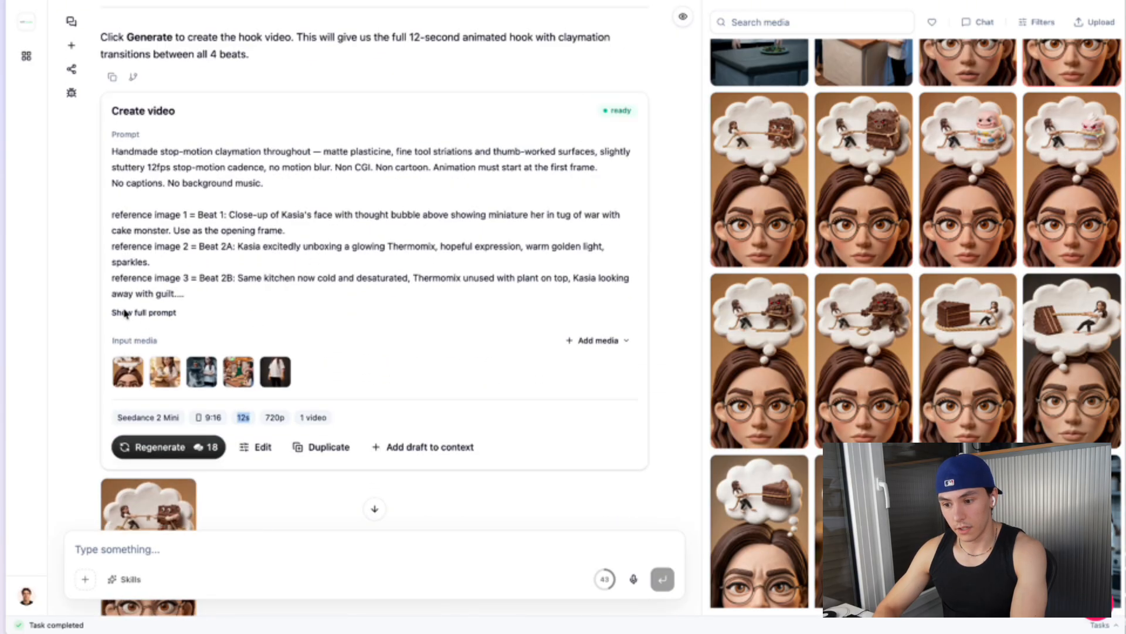
# Open the hook video's reference images and flip through each of them before closing the viewer
pyautogui.click(132, 380)
pyautogui.press('Right')
pyautogui.press('Right')
pyautogui.press('Right')
pyautogui.press('Right')
pyautogui.press('Escape')
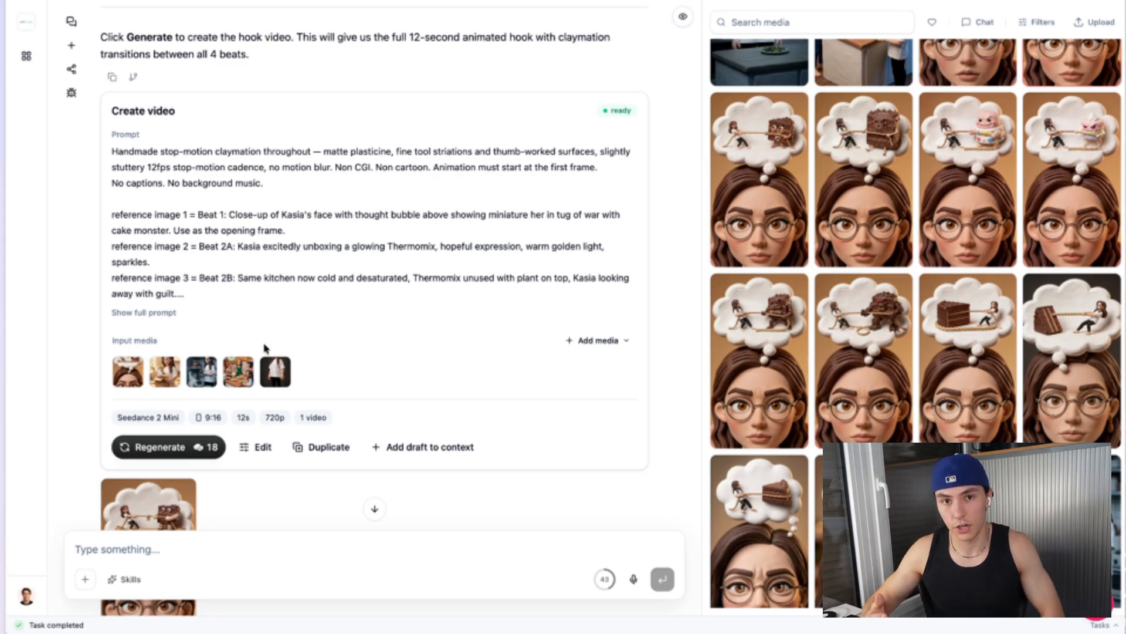
# Scroll through the Agitate and Turn sections to review their frame drafts and generated video clips
pyautogui.scroll(-1, 261, 381)
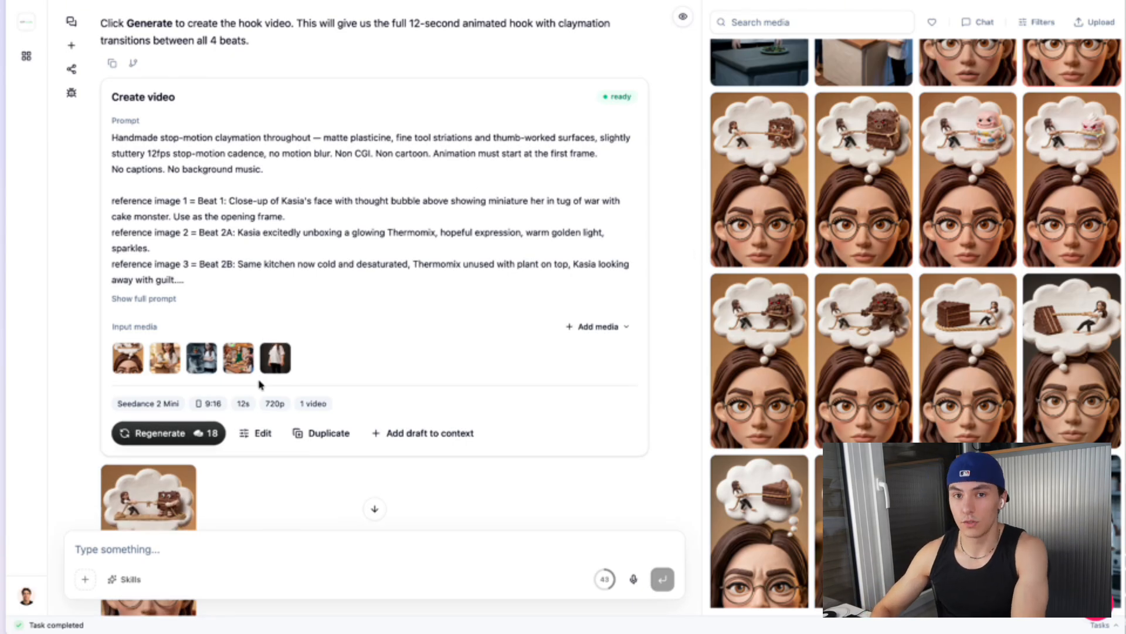
pyautogui.scroll(-3, 328, 303)
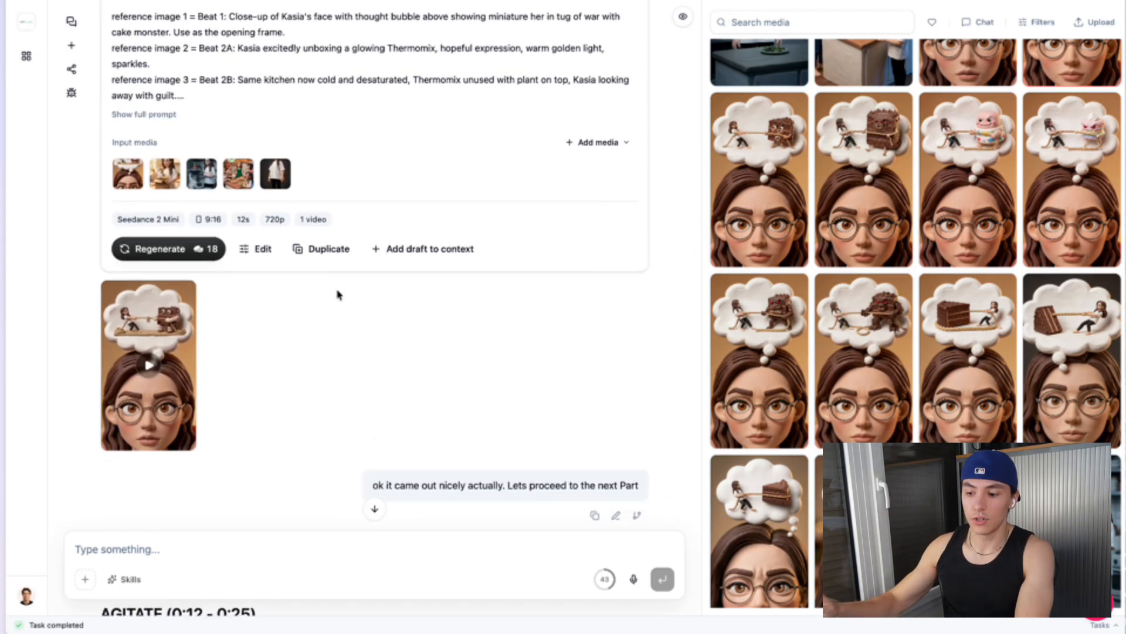
pyautogui.scroll(-20, 337, 295)
pyautogui.scroll(12, 338, 294)
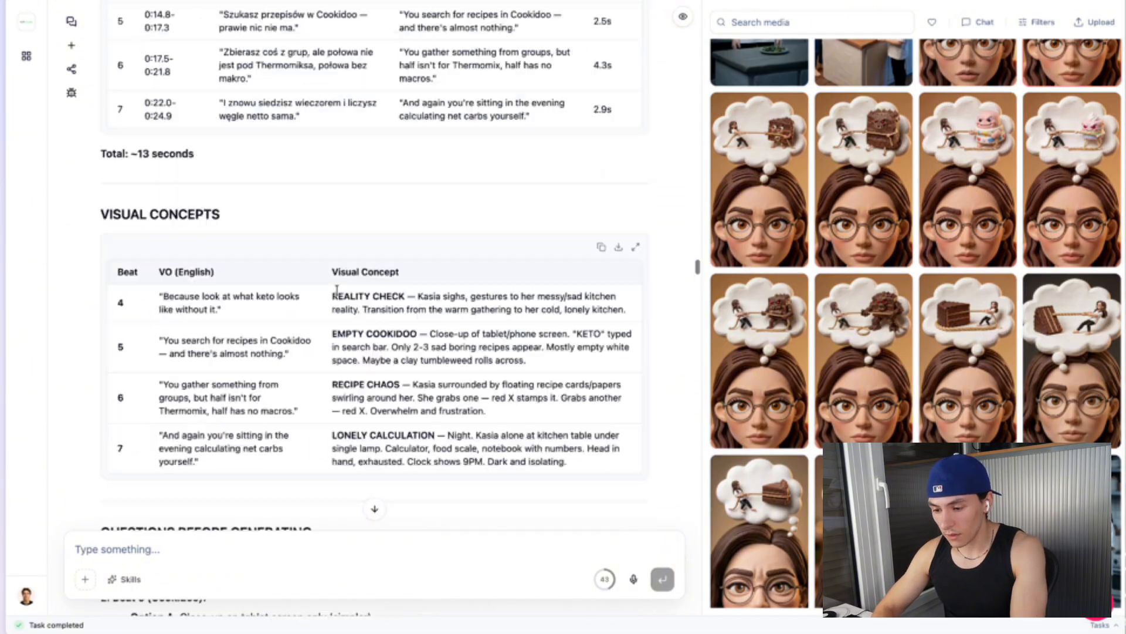
pyautogui.scroll(-20, 337, 294)
pyautogui.scroll(-15, 338, 294)
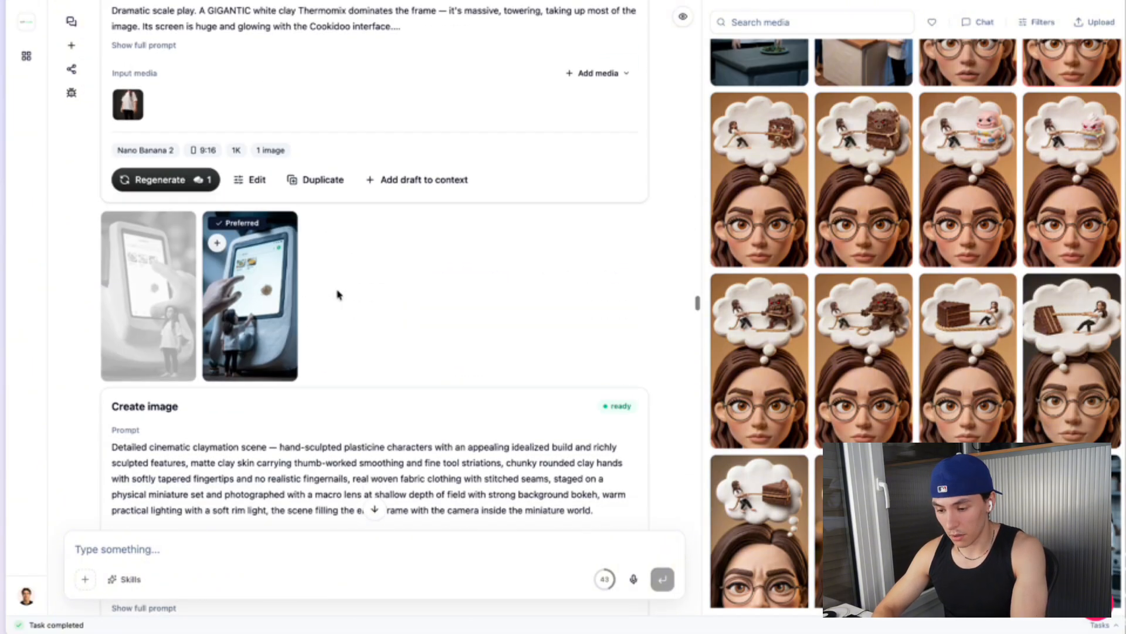
pyautogui.scroll(4, 339, 294)
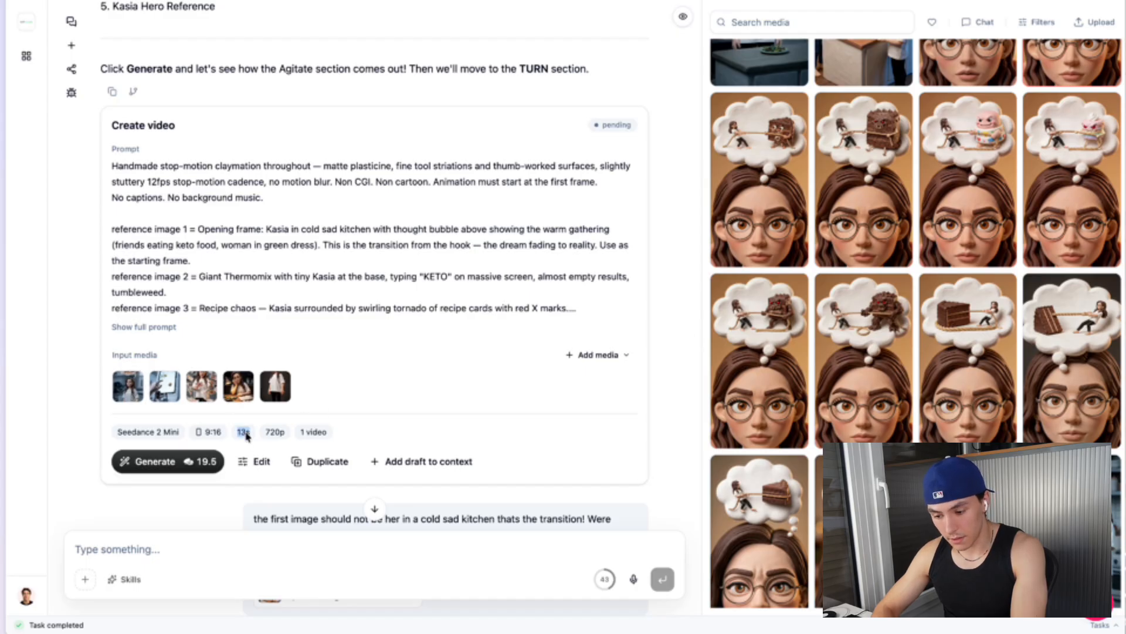
pyautogui.scroll(-10, 364, 378)
pyautogui.scroll(4, 364, 378)
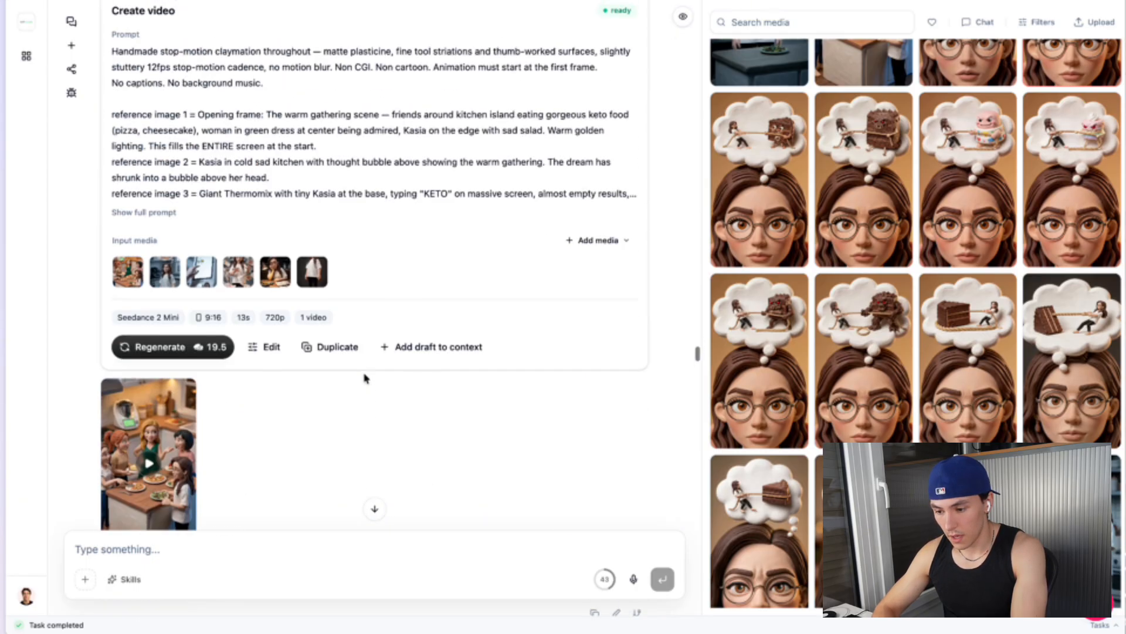
pyautogui.scroll(-12, 225, 293)
pyautogui.scroll(-20, 224, 292)
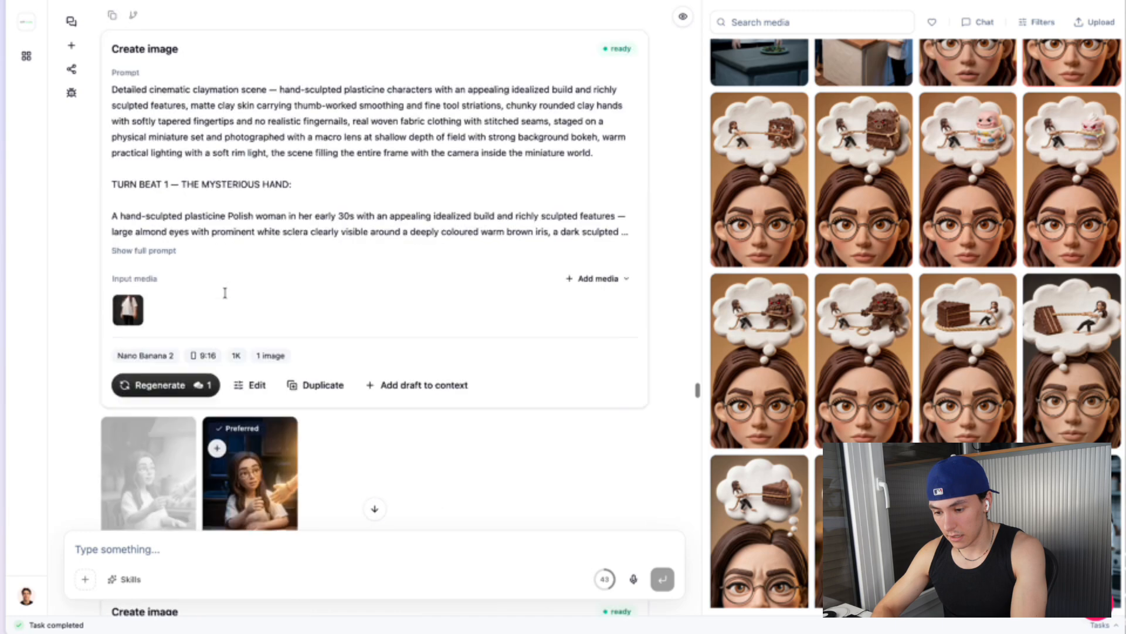
pyautogui.scroll(-10, 225, 297)
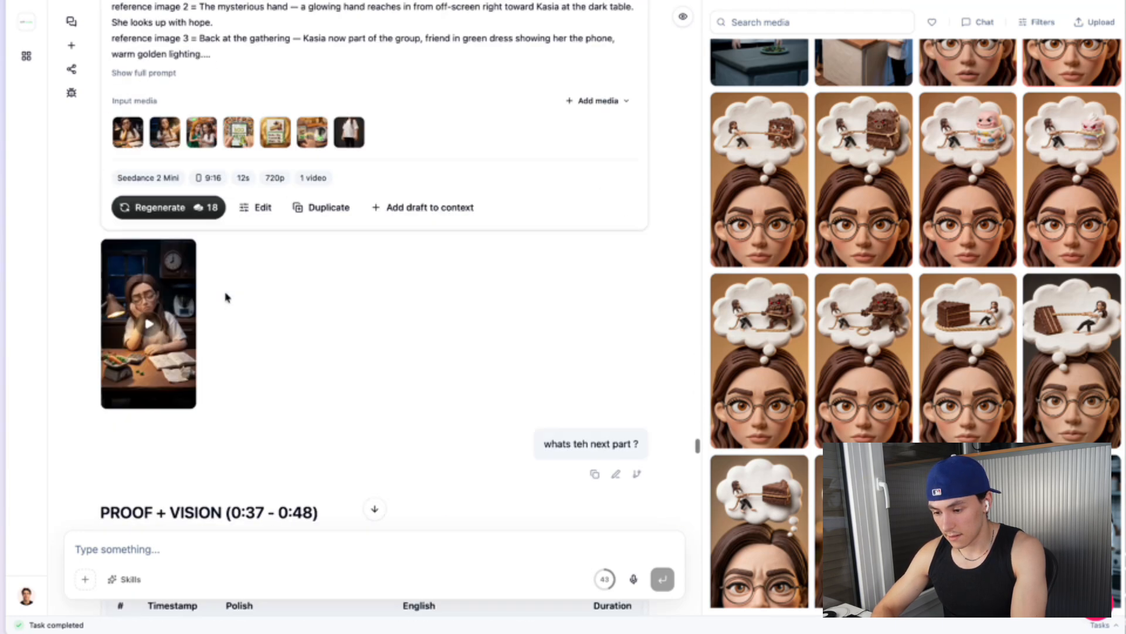
pyautogui.scroll(4, 225, 297)
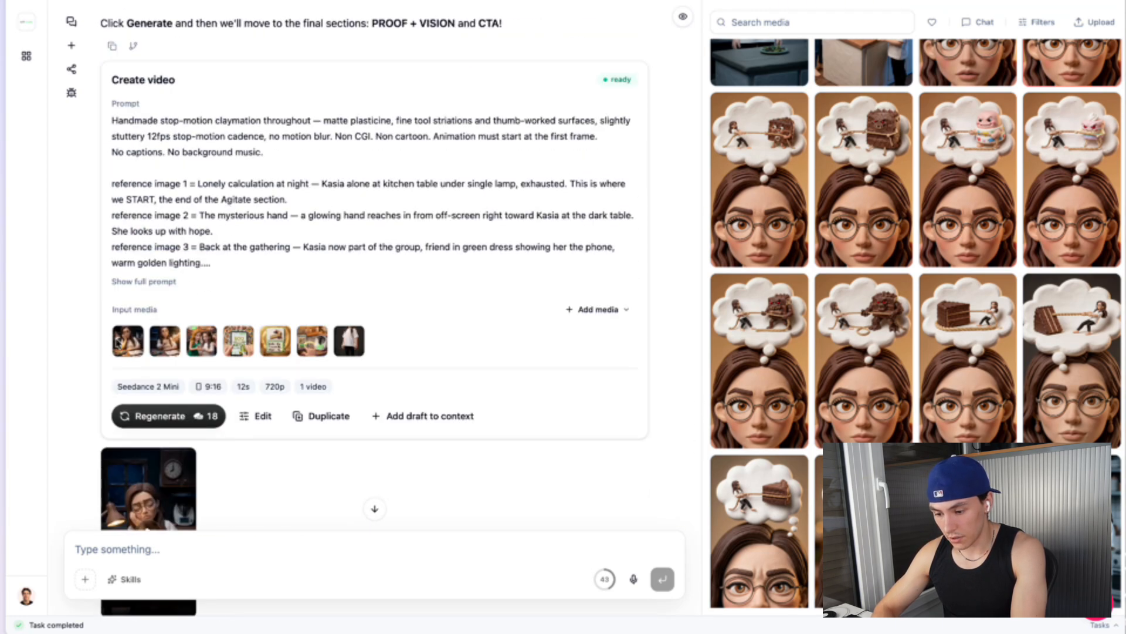
# Open the Turn video's reference images and flip through them before closing the viewer
pyautogui.click(128, 340)
pyautogui.press('Right')
pyautogui.press('Right')
pyautogui.press('Right')
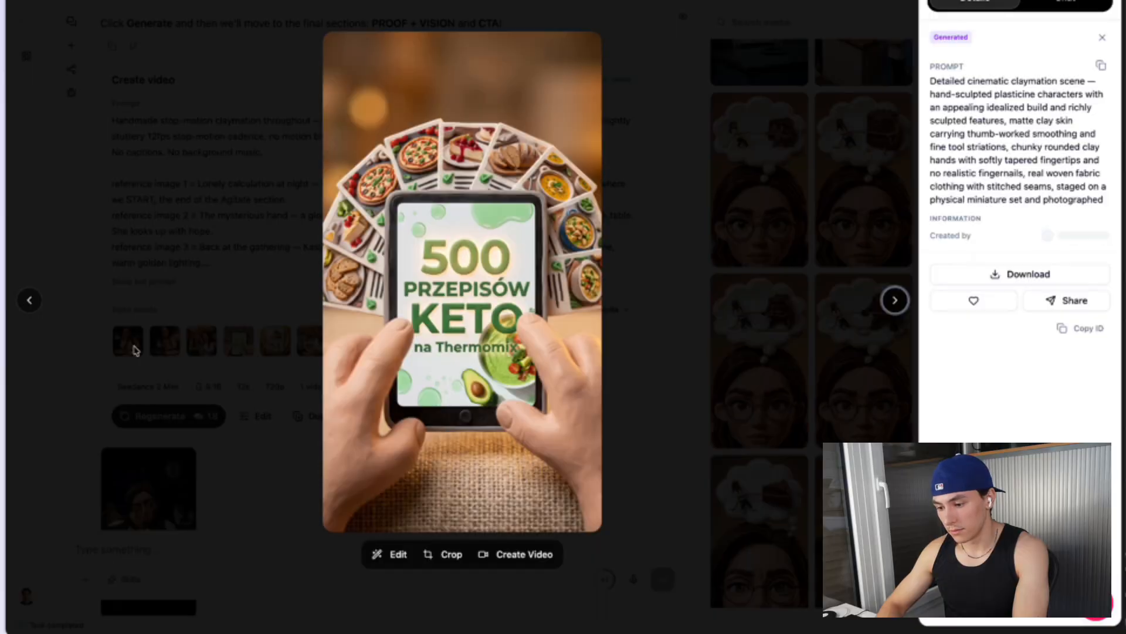
pyautogui.press('Right')
pyautogui.press('Right')
pyautogui.press('Escape')
# Scroll through the Proof + Vision and CTA sections to review their frames and video drafts
pyautogui.scroll(-15, 134, 346)
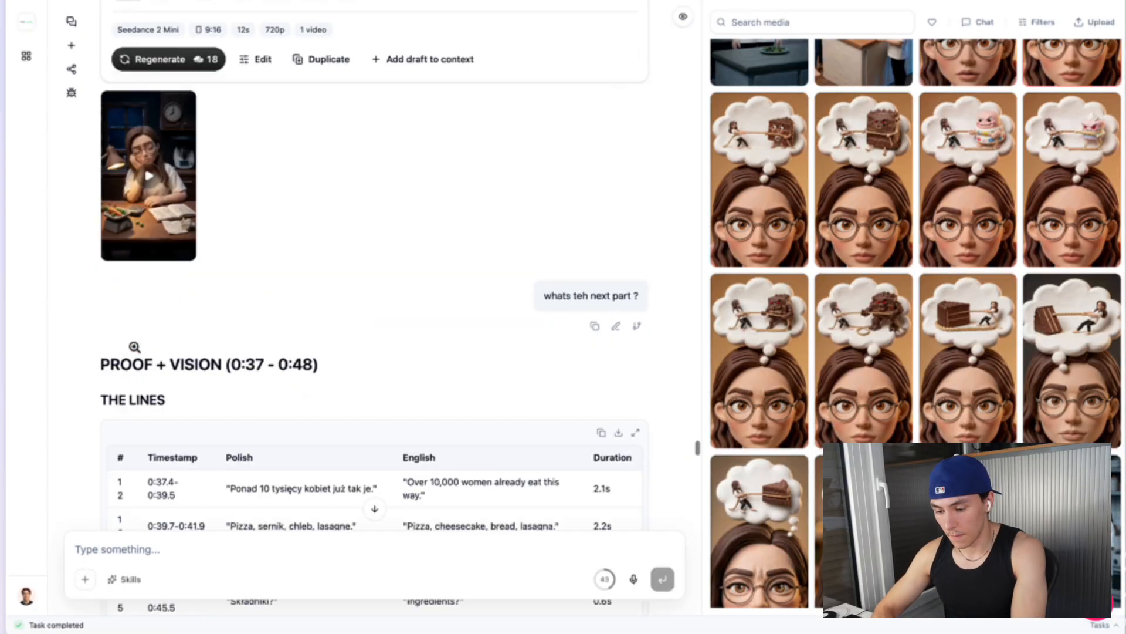
pyautogui.scroll(-20, 134, 346)
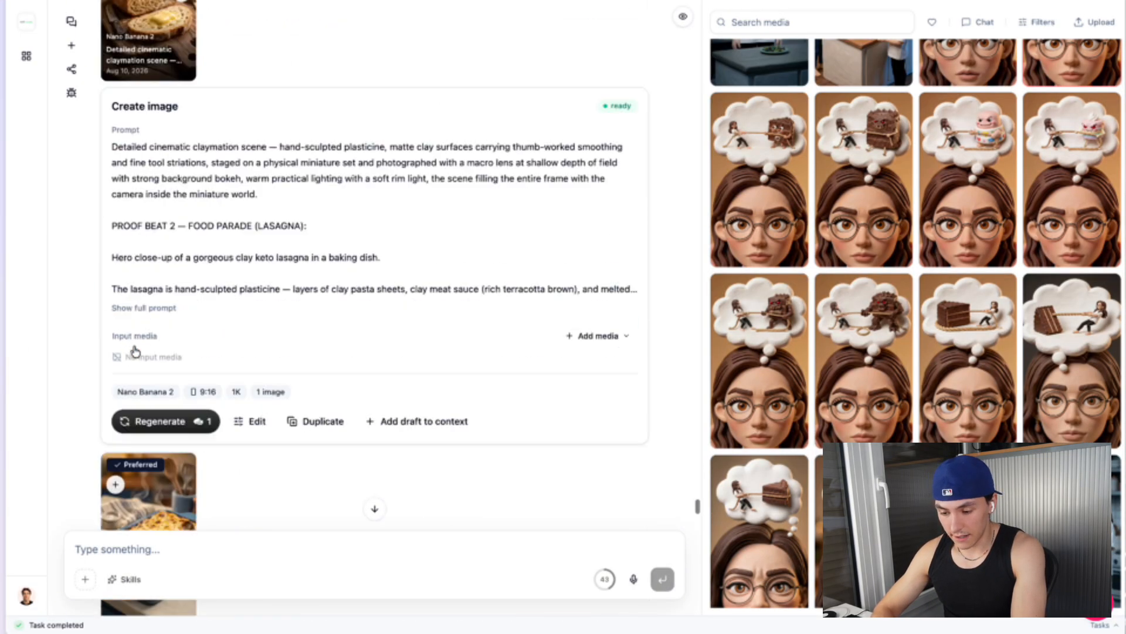
pyautogui.scroll(-20, 134, 350)
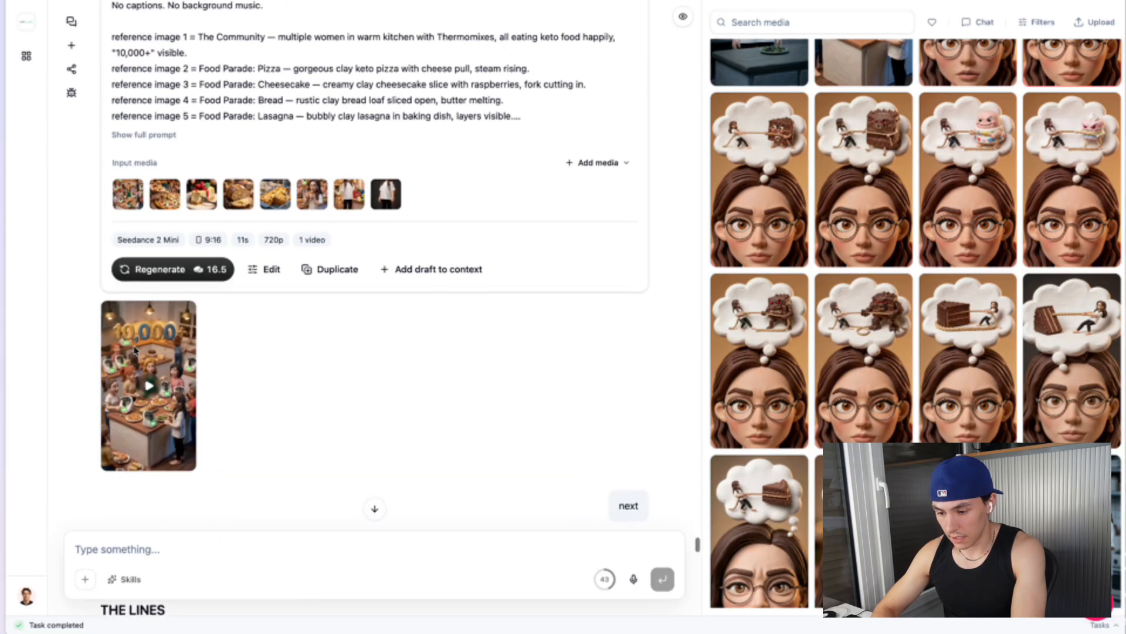
pyautogui.scroll(-20, 376, 414)
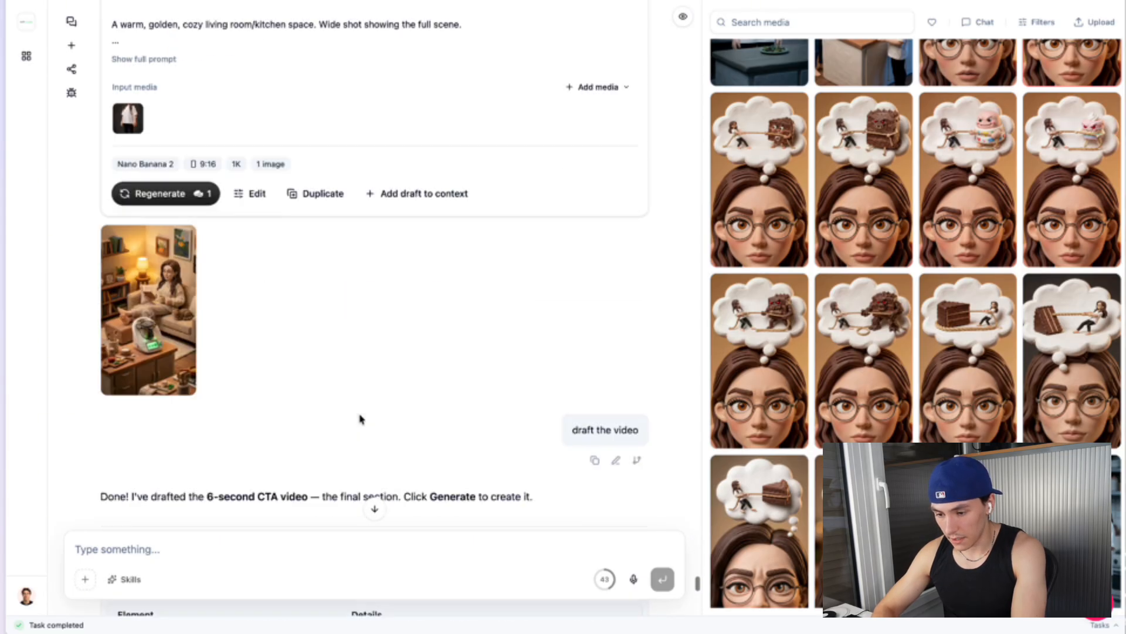
pyautogui.scroll(-10, 359, 416)
pyautogui.scroll(4, 150, 316)
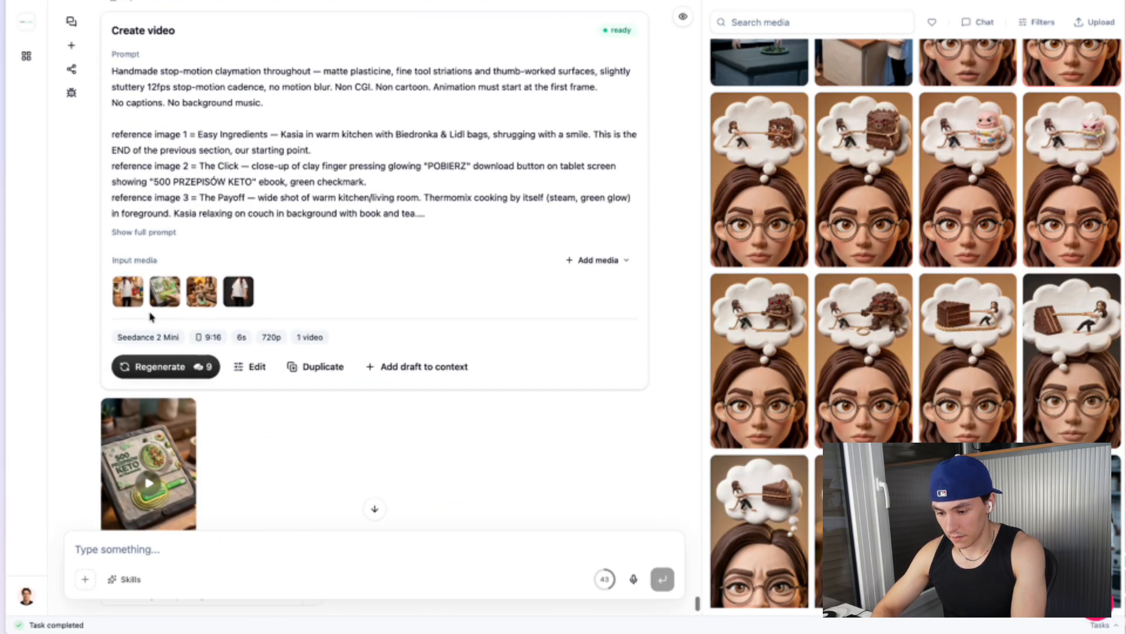
# Open the CTA video's reference images and flip through them before closing the viewer
pyautogui.click(123, 288)
pyautogui.press('Right')
pyautogui.press('Right')
pyautogui.press('Right')
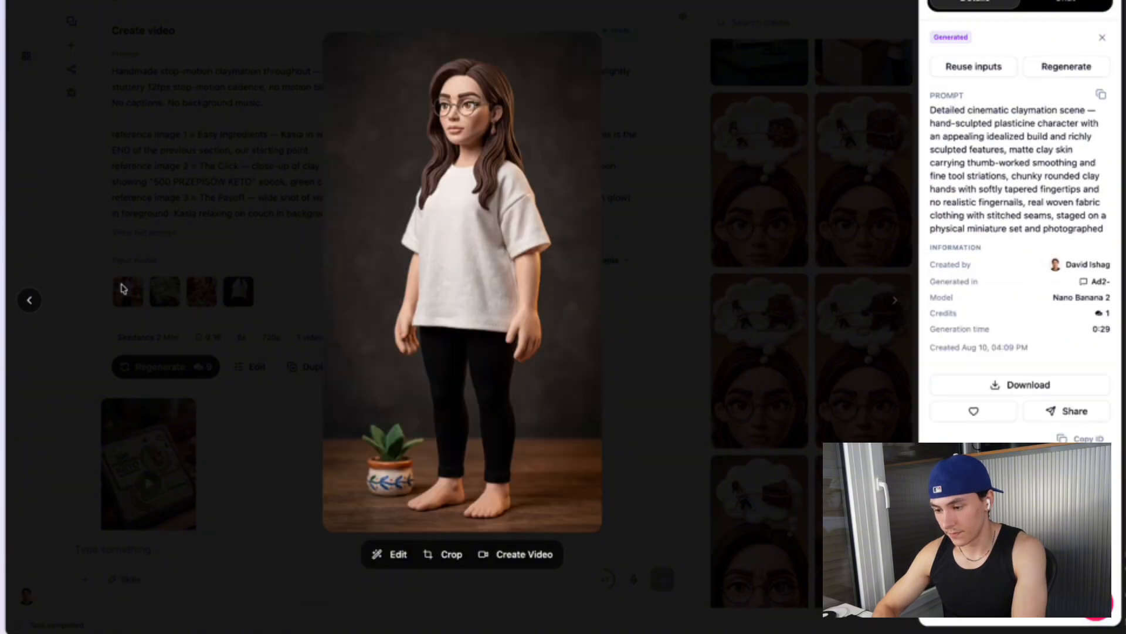
pyautogui.press('Escape')
# Scroll back up to review the Proof + Vision video summary and its food parade frames
pyautogui.scroll(-3, 573, 227)
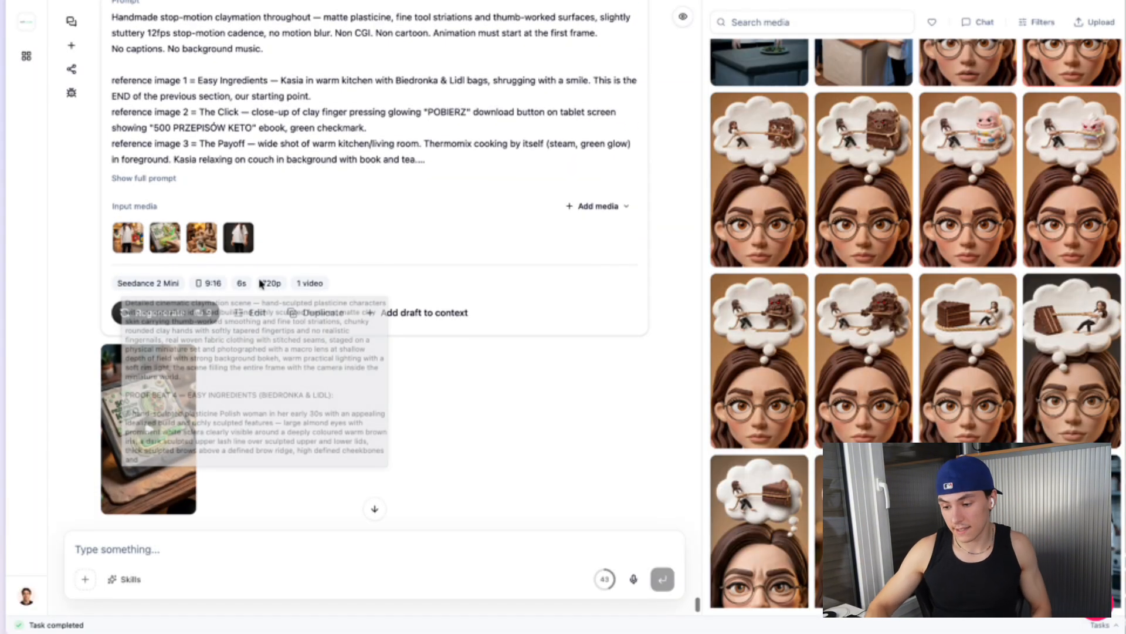
pyautogui.scroll(2, 573, 227)
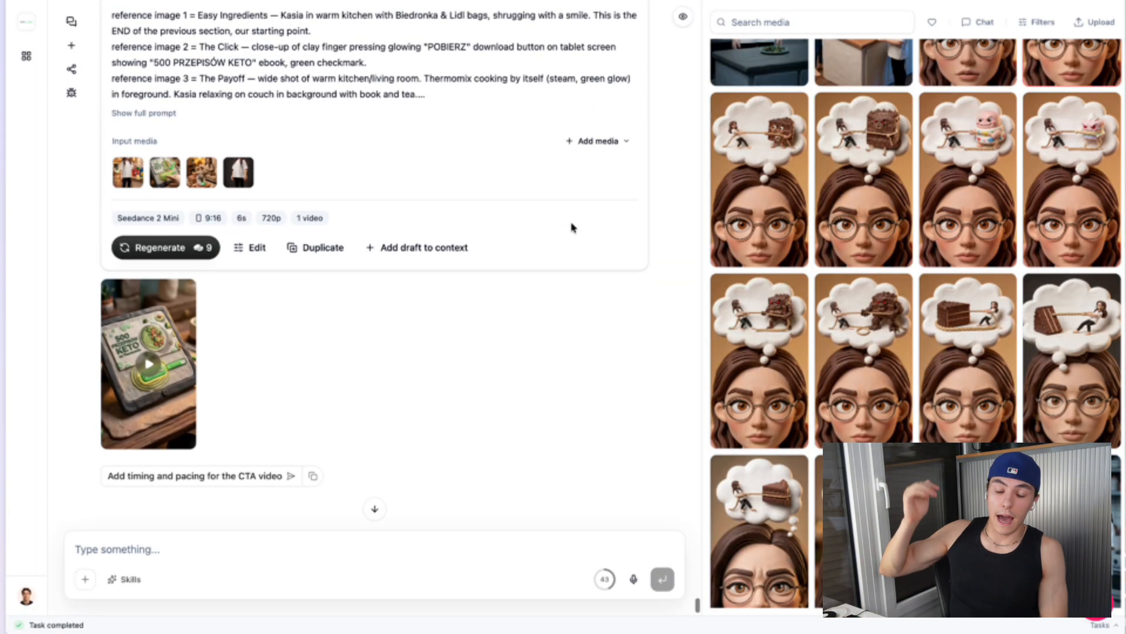
pyautogui.scroll(15, 573, 228)
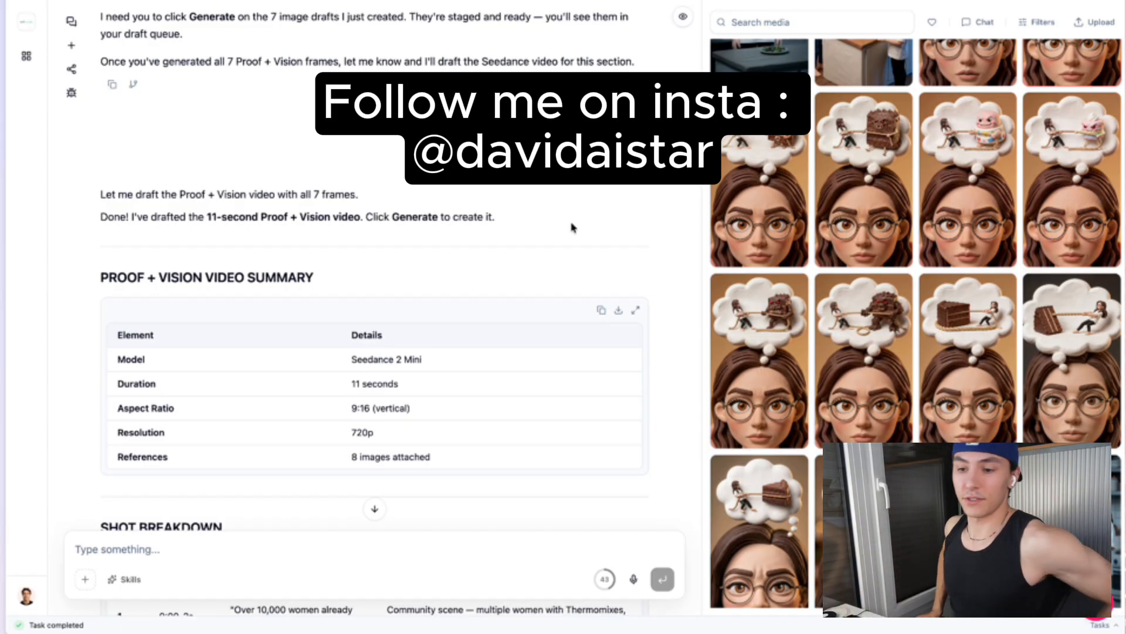
pyautogui.scroll(-15, 521, 294)
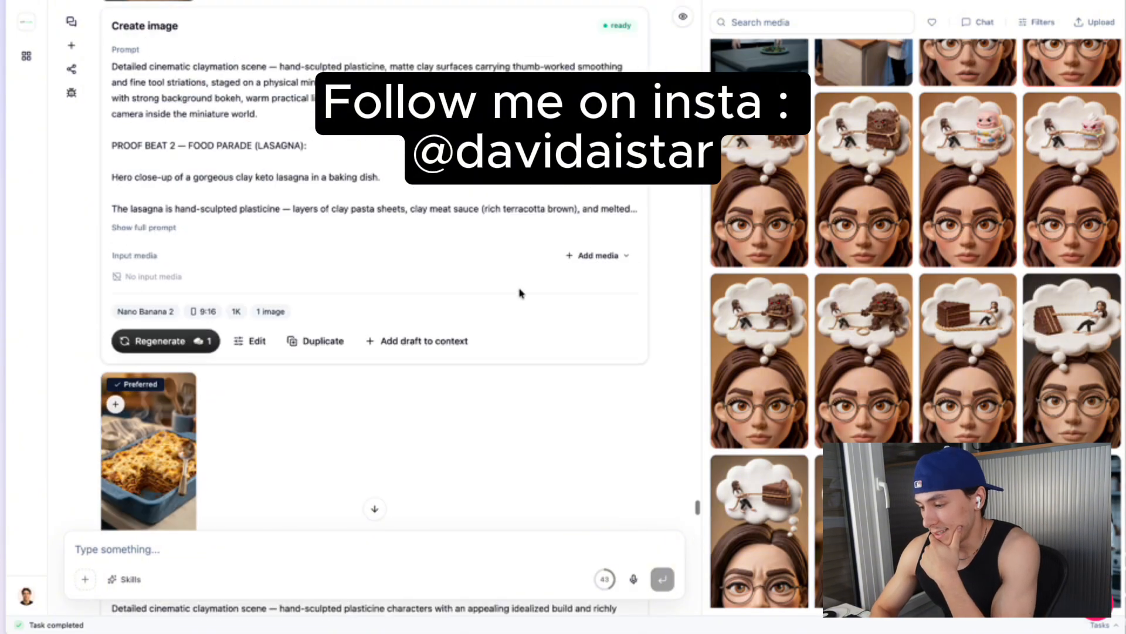
pyautogui.scroll(-10, 520, 294)
# Switch to the canvas board and pan across the script, scene frames and beat videos sections
pyautogui.moveTo(16, 123)
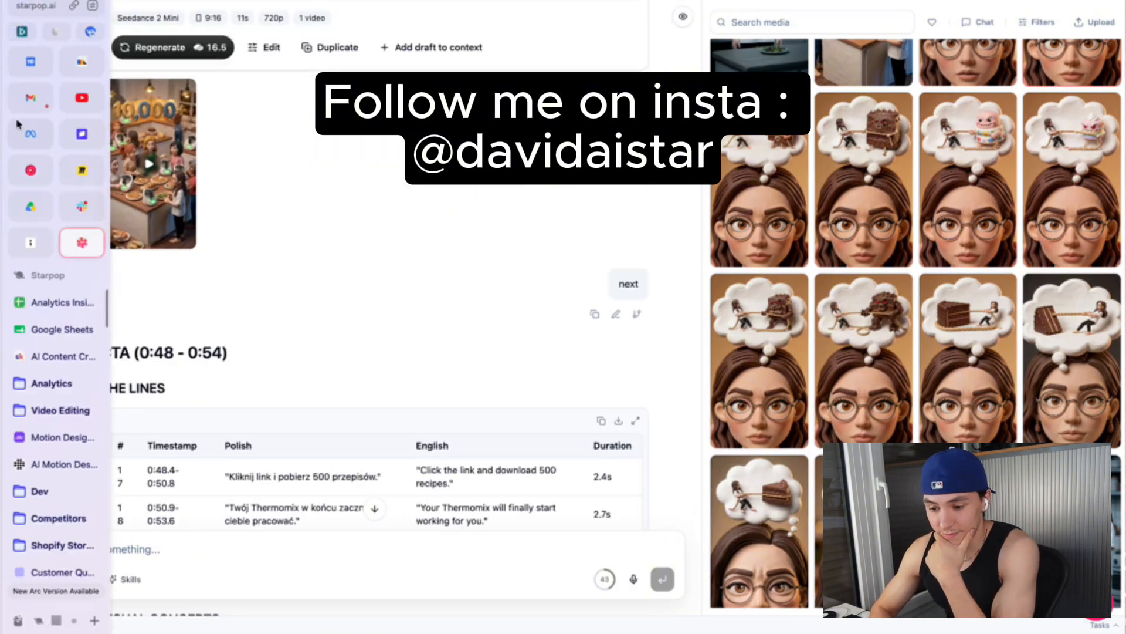
pyautogui.click(73, 172)
pyautogui.scroll(-3, 496, 258)
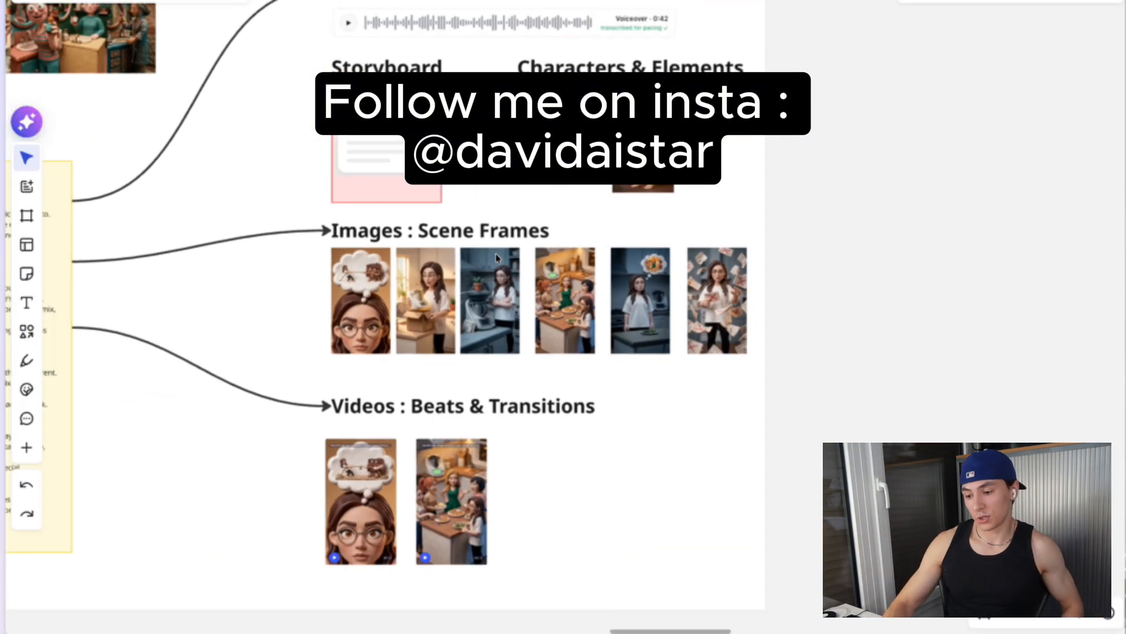
pyautogui.hscroll(-5, 496, 258)
pyautogui.scroll(-3, 497, 258)
pyautogui.hscroll(-2, 497, 259)
pyautogui.hscroll(-4, 496, 259)
pyautogui.scroll(2, 497, 258)
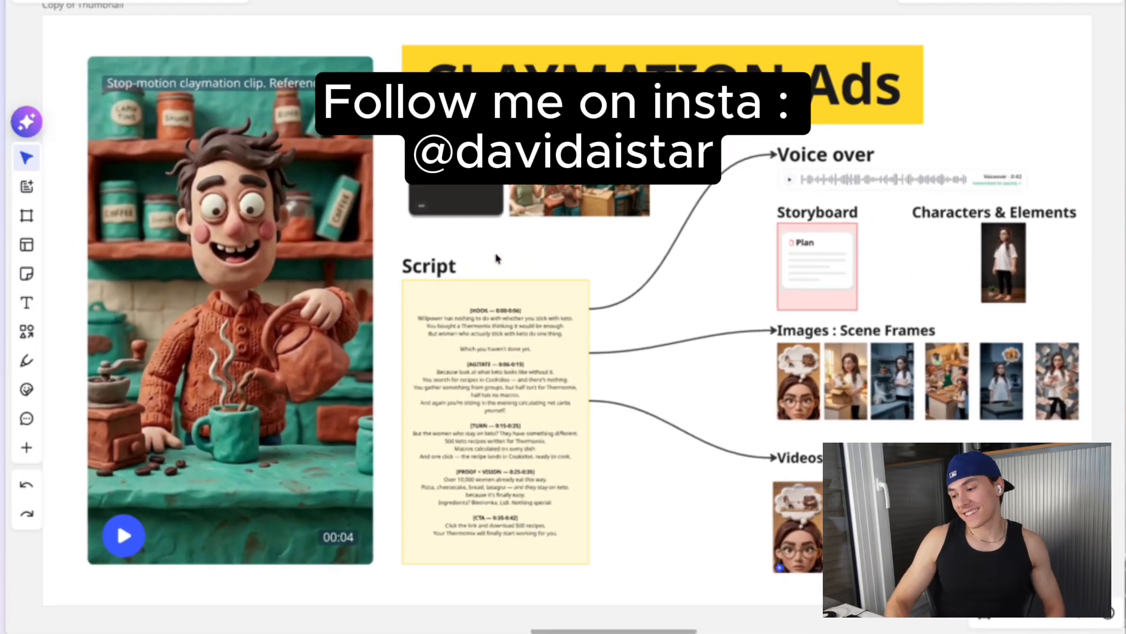
# Return to the AI chat and scroll down to the final ad continuity flow
pyautogui.moveTo(3, 235)
pyautogui.click(91, 244)
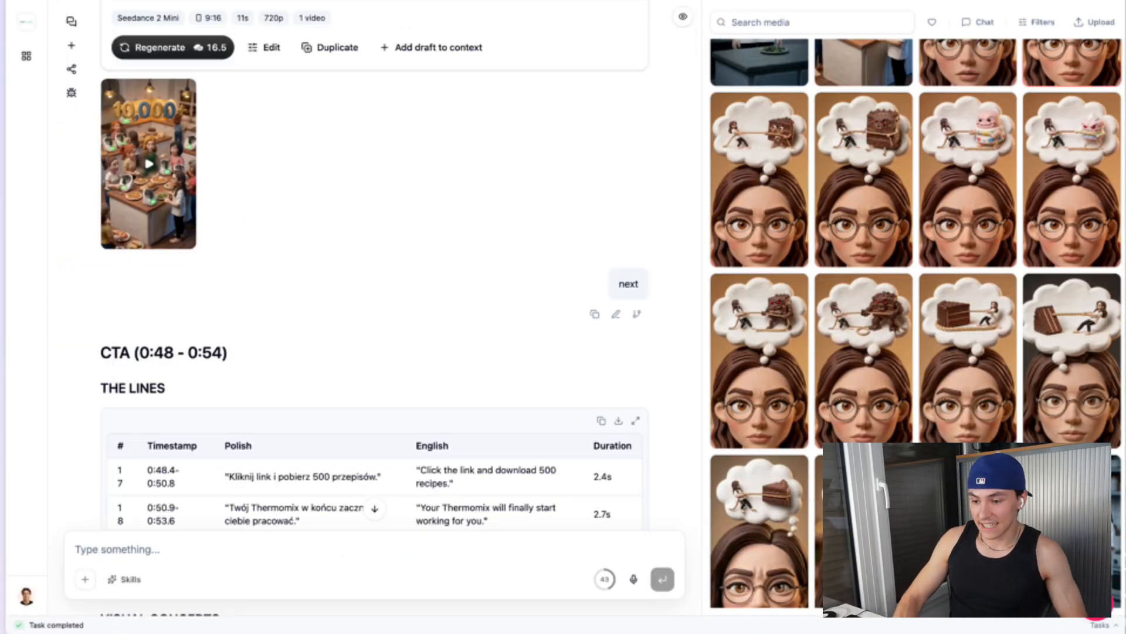
pyautogui.scroll(-15, 490, 342)
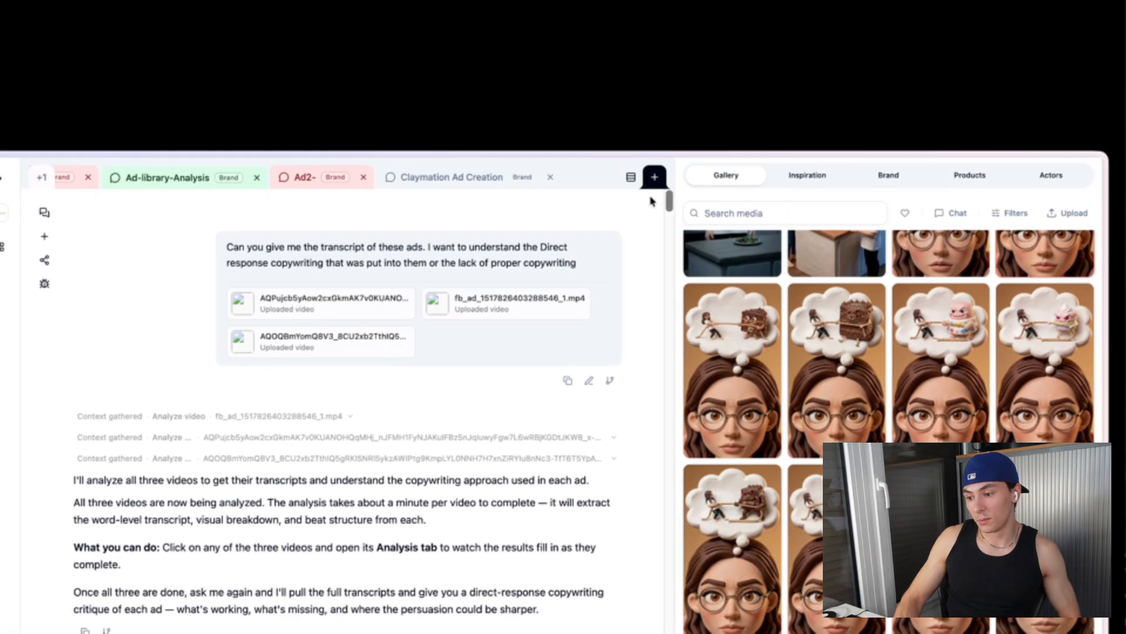
pyautogui.scroll(-15, 584, 228)
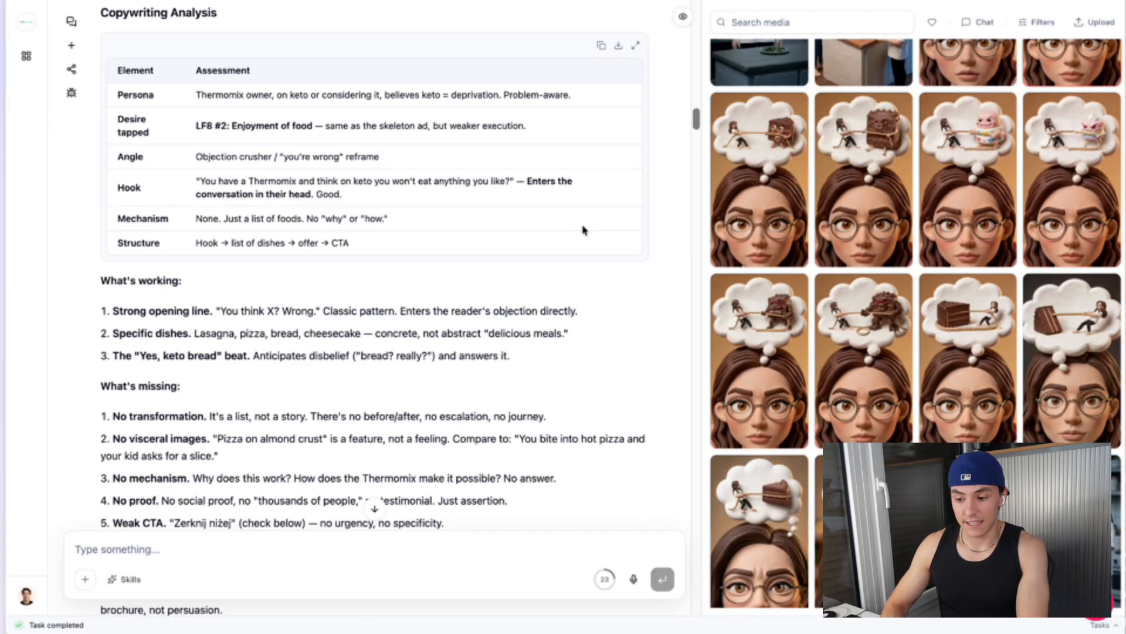
pyautogui.scroll(-20, 374, 264)
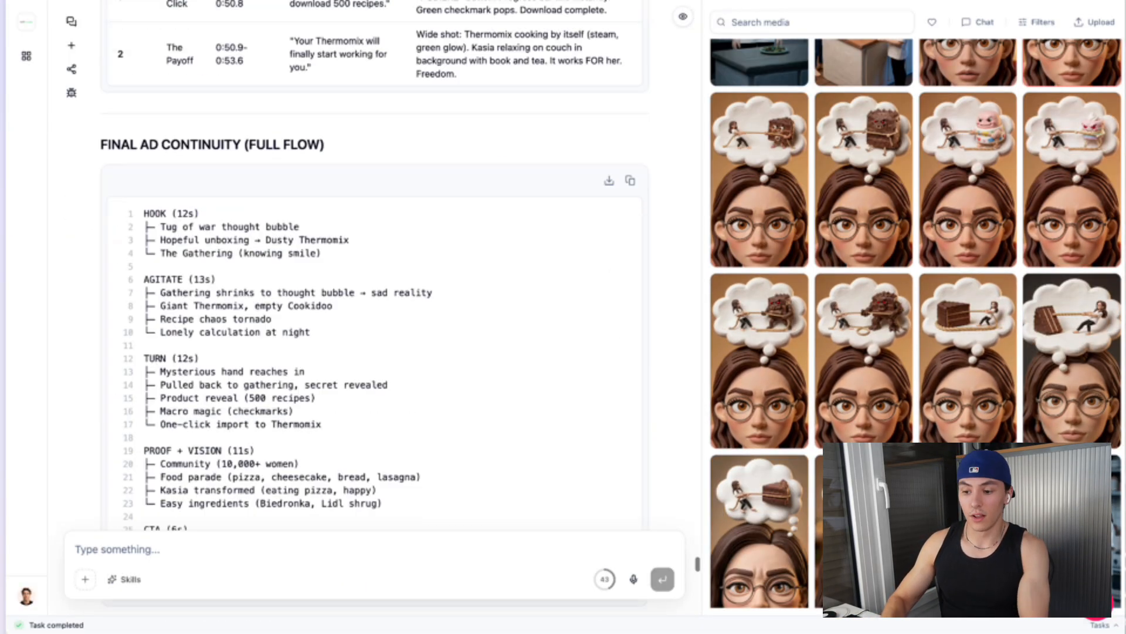